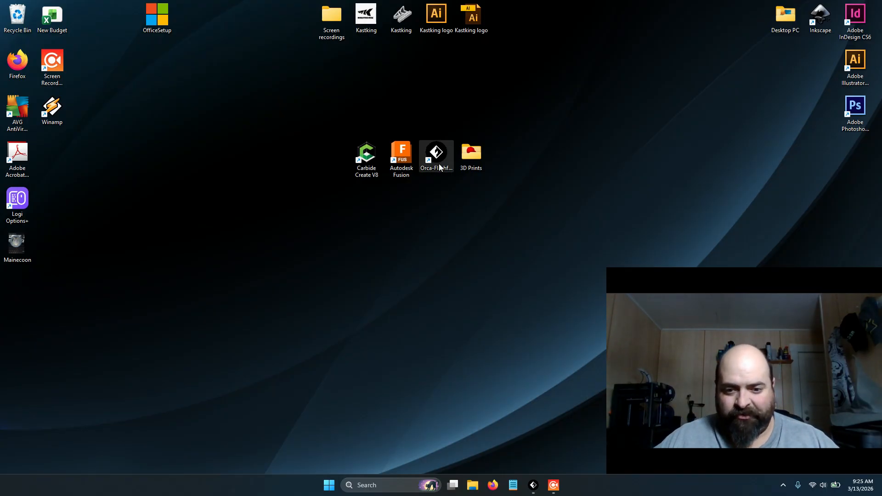
Switch to Orca-Flashforge and show the cup holder stitch project's plates for print preparation
left_click(531, 491)
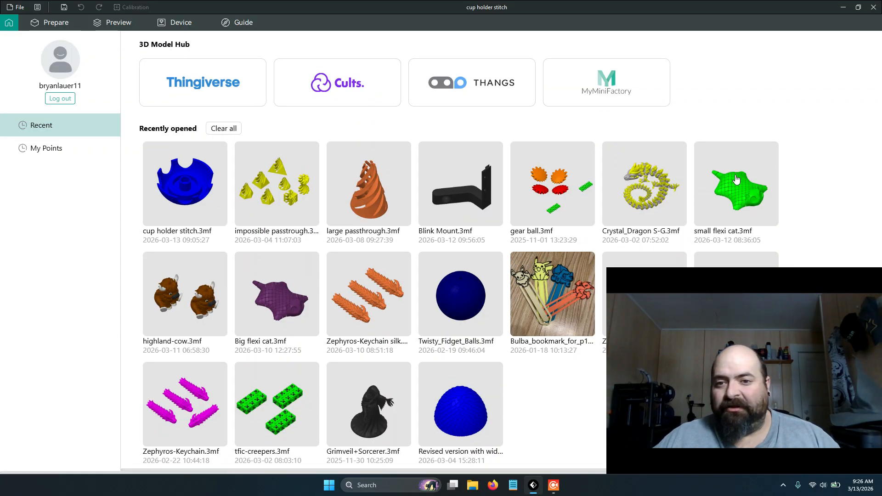
mouse_move(807, 277)
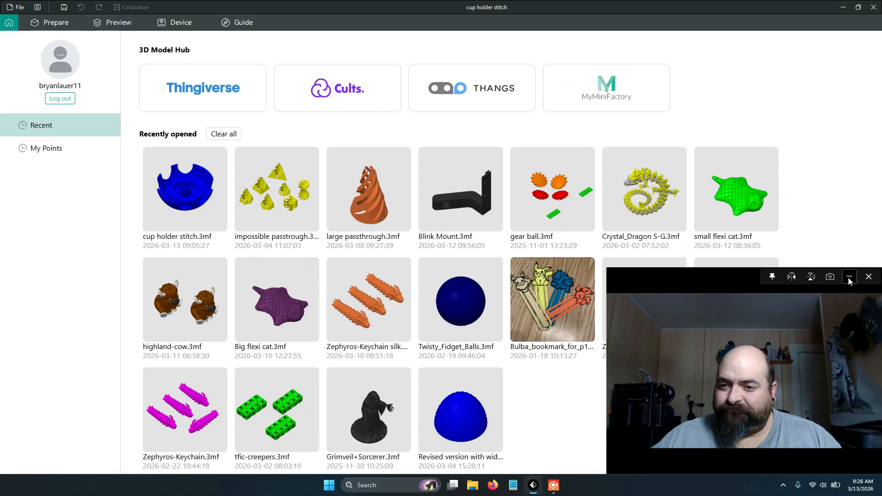
left_click_drag(610, 271, 711, 363)
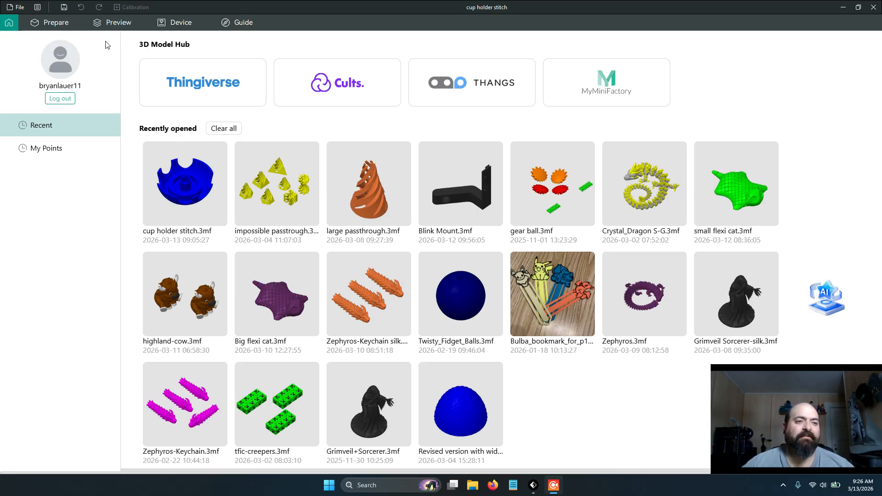
left_click(54, 28)
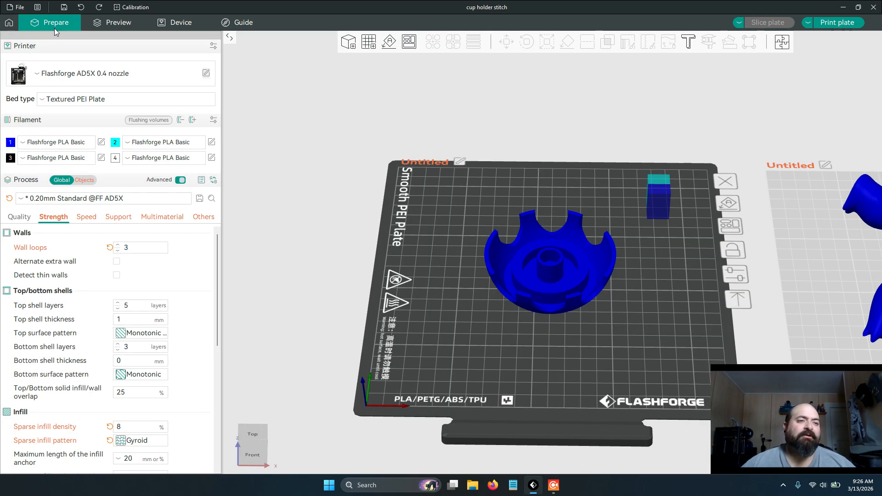
Examine the cup holder bowl and the Stitch figure on both plates from above, below and behind
scroll(354, 171, "down", 3)
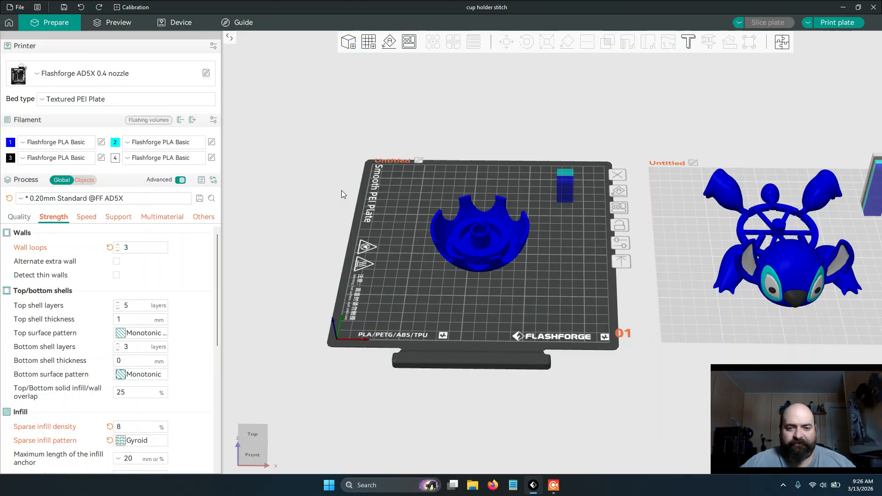
middle_click_drag(603, 347, 557, 320)
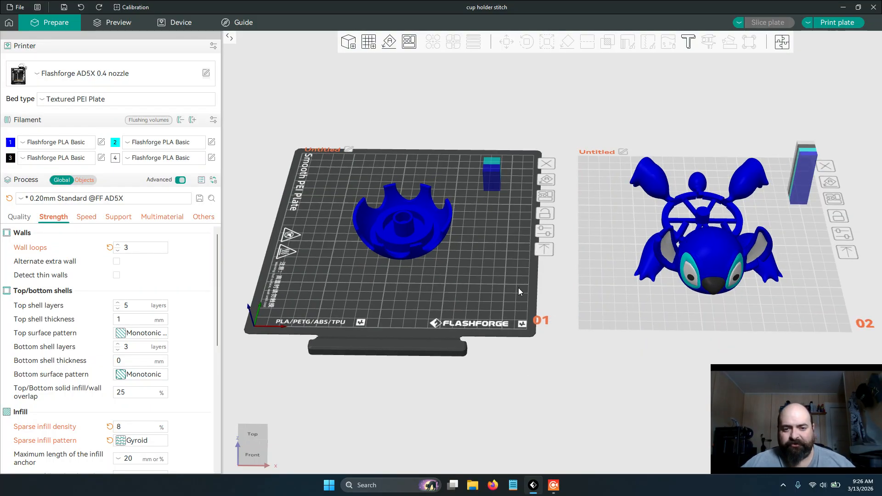
left_click_drag(511, 286, 512, 295)
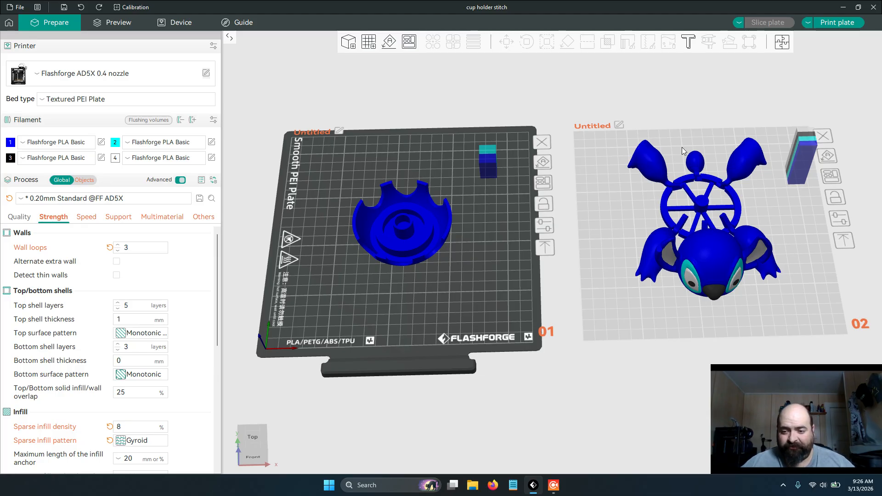
left_click_drag(484, 379, 486, 294)
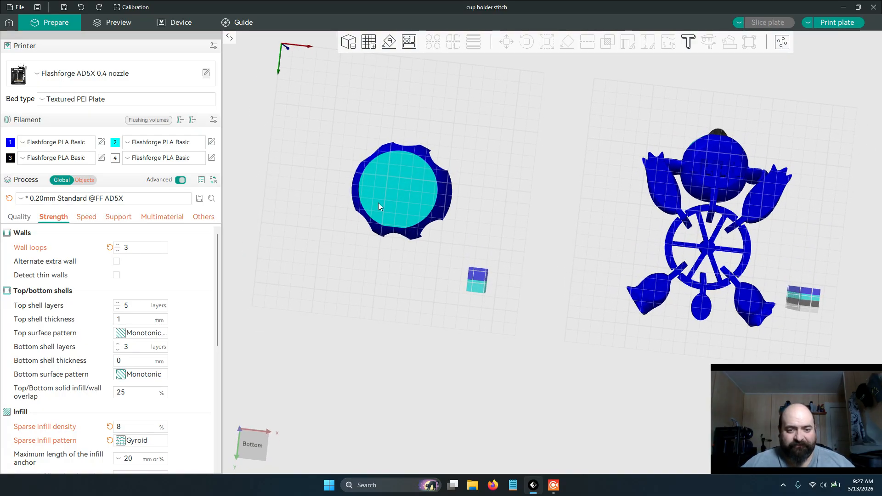
left_click_drag(546, 206, 544, 289)
left_click_drag(311, 395, 311, 368)
left_click_drag(335, 427, 455, 417)
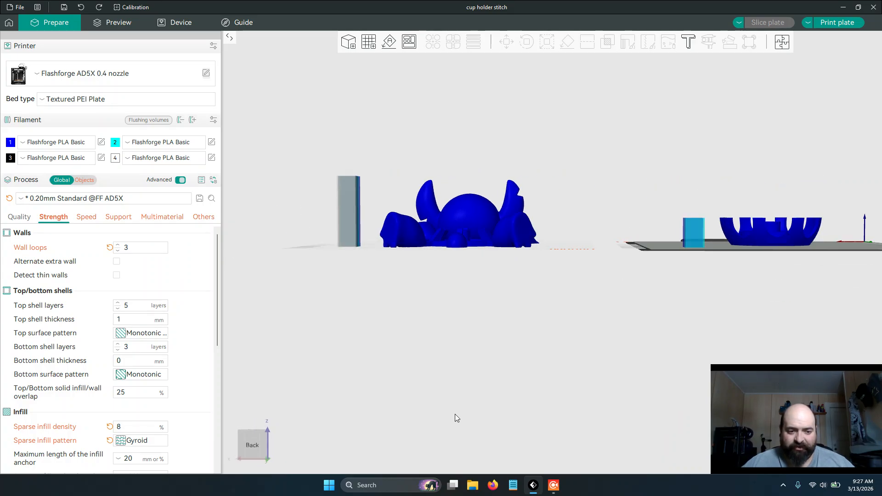
Inspect both plates through the preset corner, side, underside and back views, returning to the front-top view
left_click(256, 434)
left_click(262, 425)
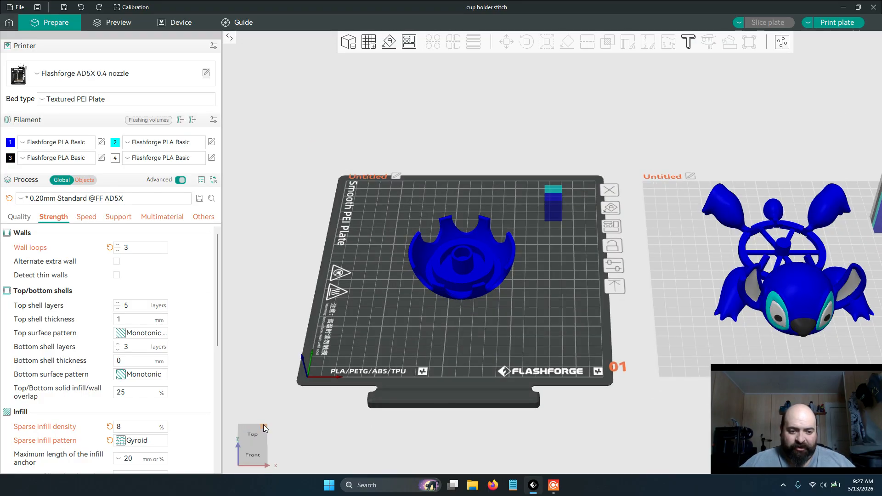
left_click(265, 445)
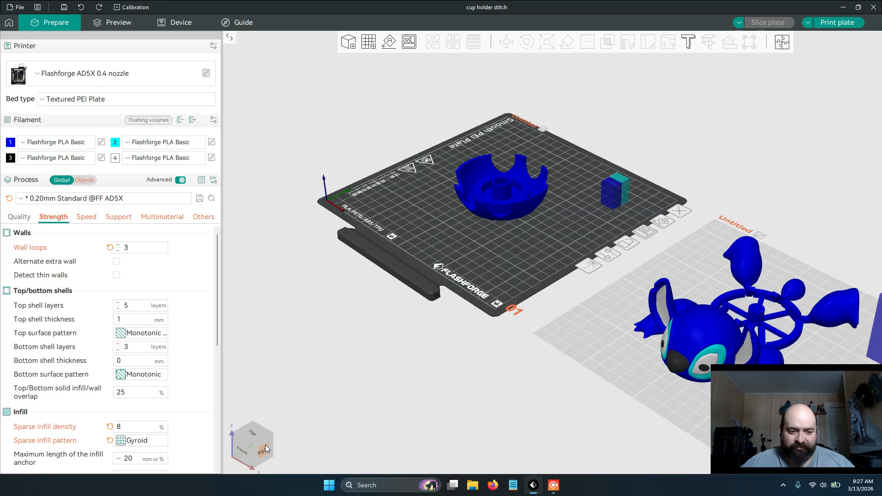
left_click(271, 437)
left_click(271, 437)
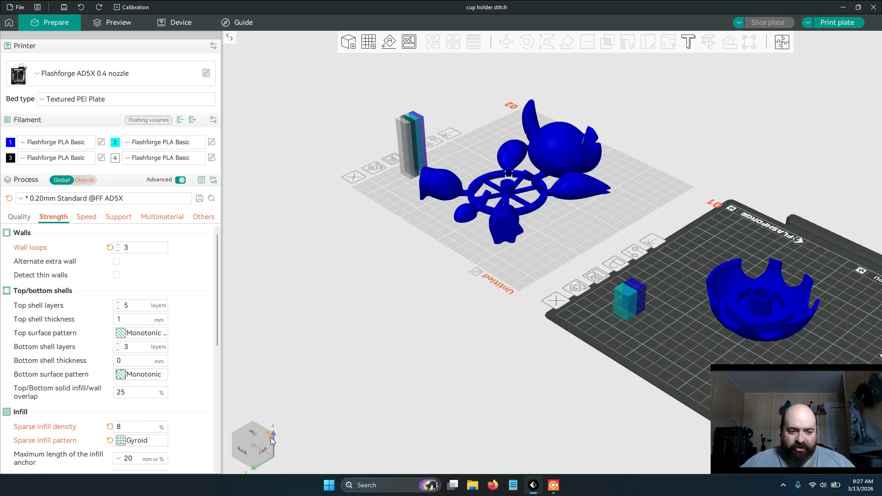
left_click(271, 438)
left_click(261, 447)
left_click(263, 448)
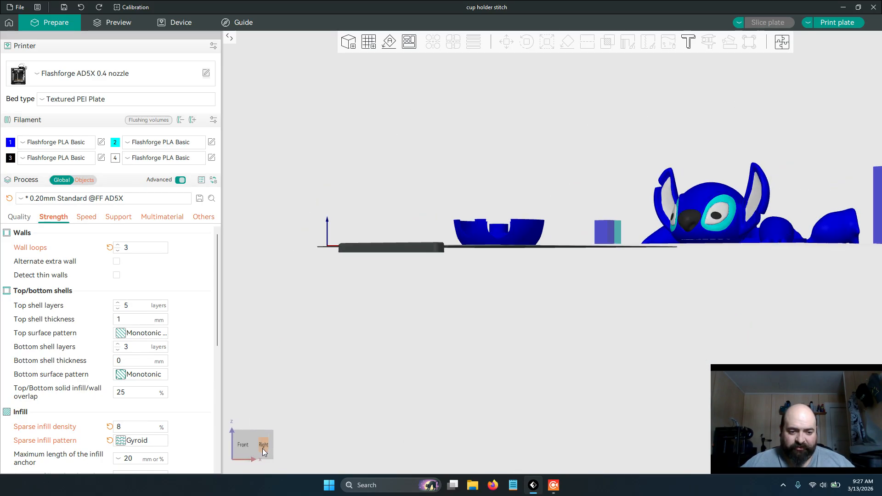
left_click(259, 453)
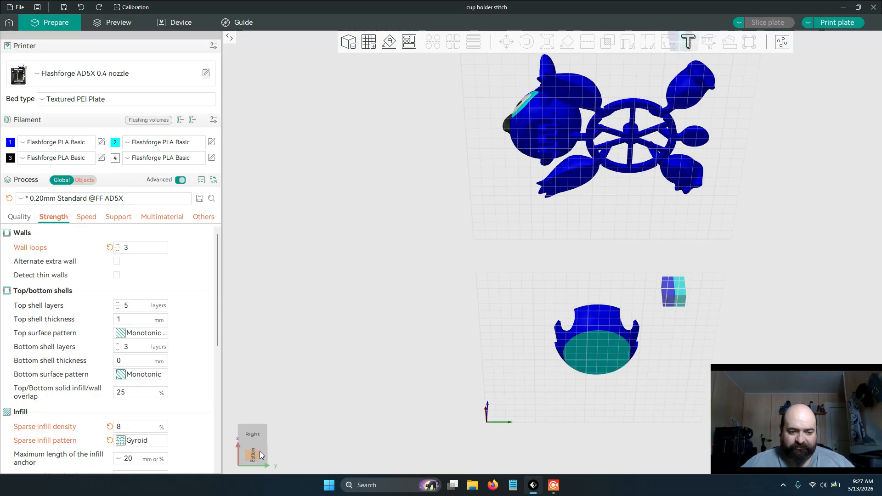
left_click(264, 434)
left_click(256, 428)
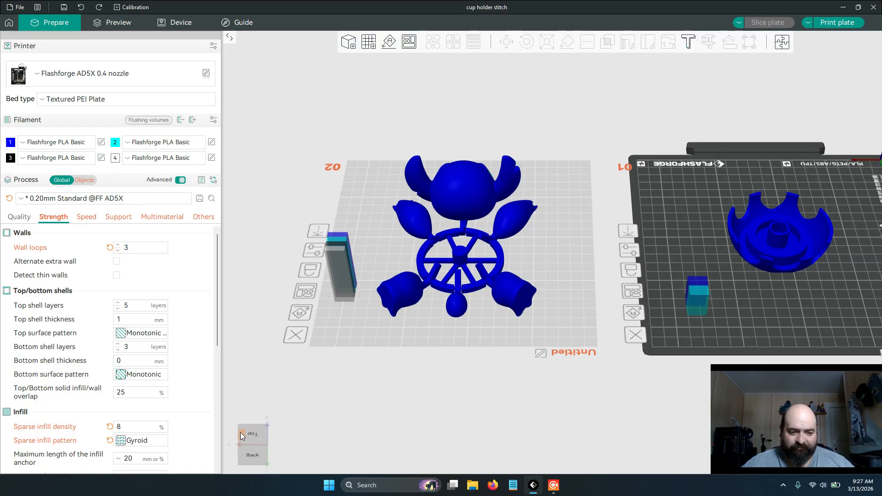
left_click(242, 432)
left_click(238, 442)
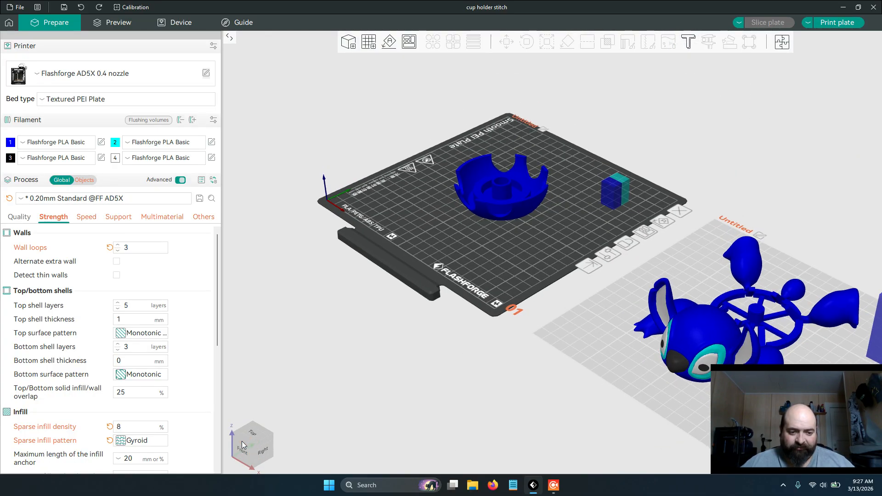
left_click(242, 441)
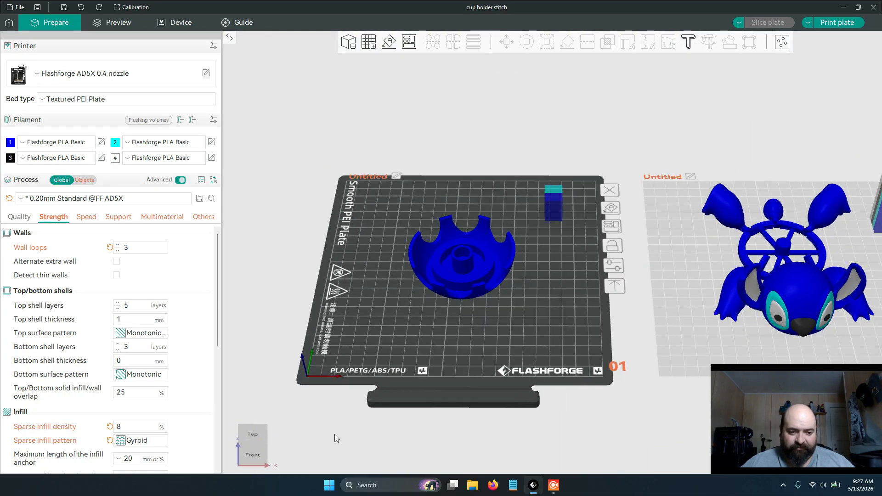
left_click(260, 451)
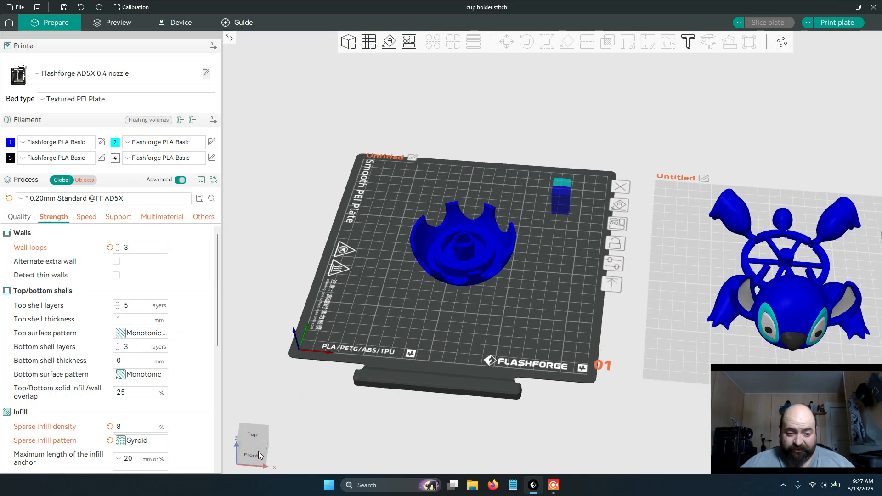
Orbit the scene freely, restore the front-top view and take a closer look at the bowl on plate 01
left_click_drag(252, 441, 273, 446)
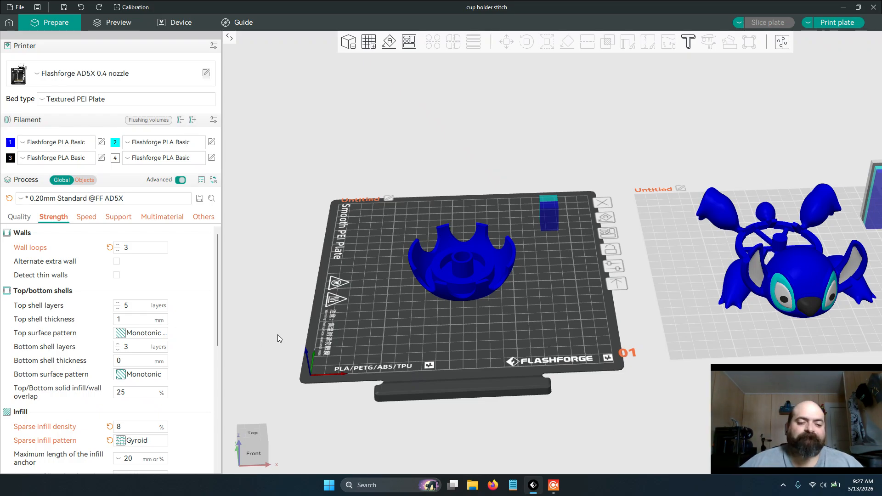
left_click(257, 444)
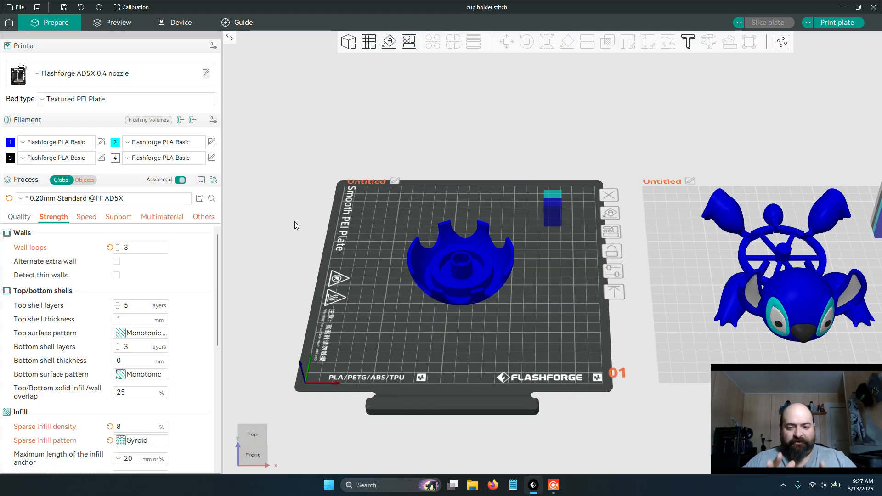
scroll(294, 221, "up", 5)
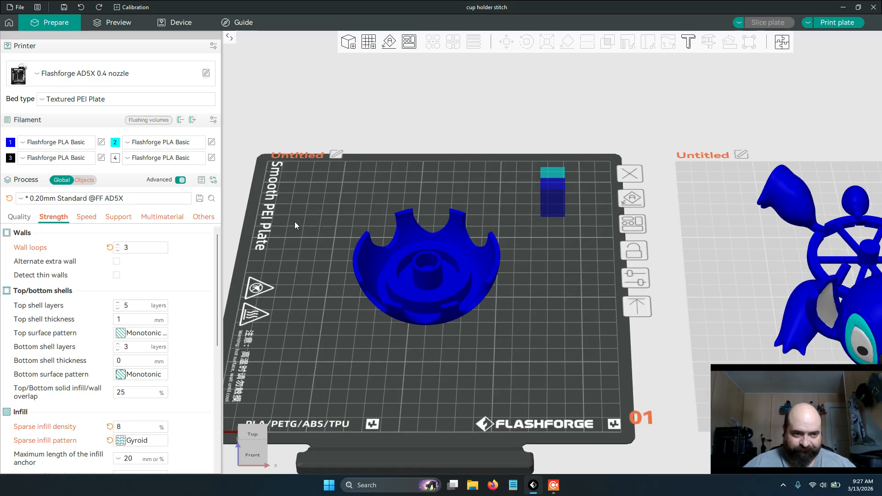
right_click_drag(352, 211, 361, 206)
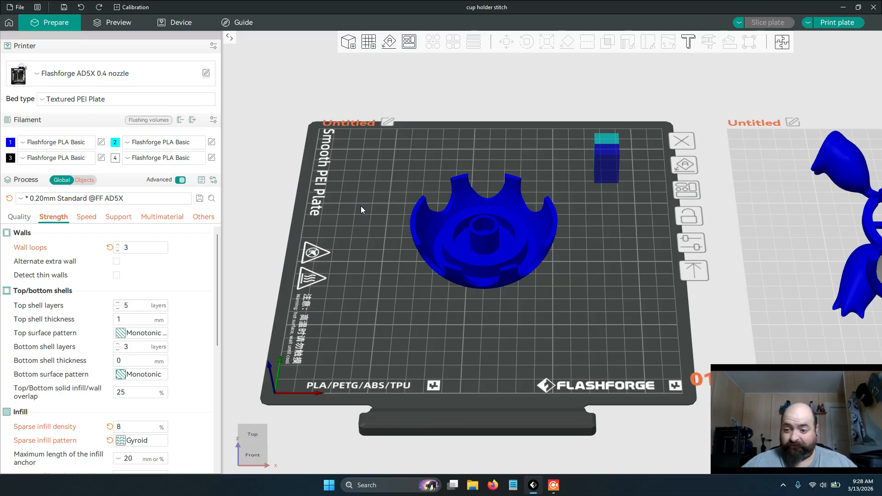
scroll(361, 210, "up", 1)
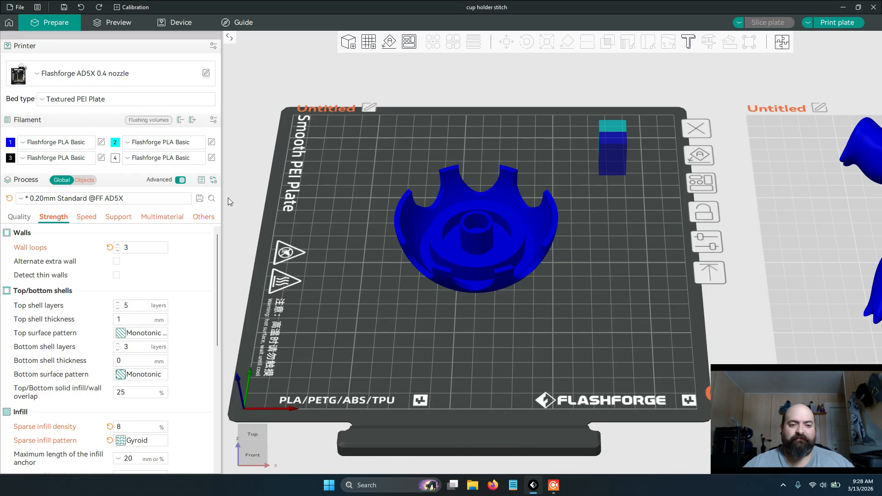
scroll(597, 292, "down", 4)
right_click_drag(604, 293, 641, 305)
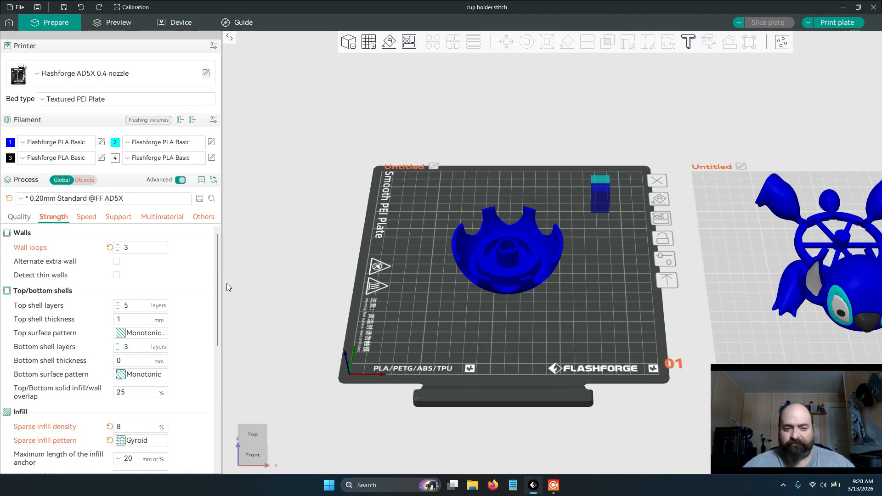
scroll(273, 302, "up", 2)
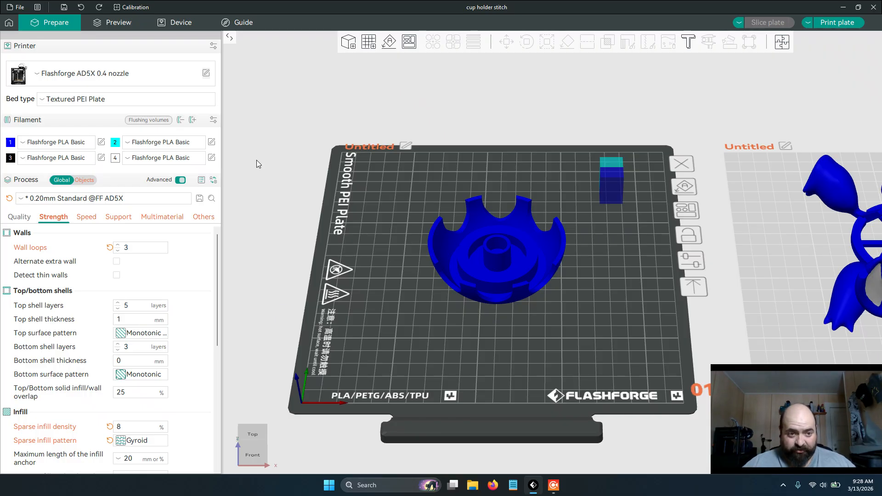
Add ten filaments to the project's filament list and look at the multimaterial prime tower settings
left_click(192, 120)
left_click(192, 120)
left_click(192, 120)
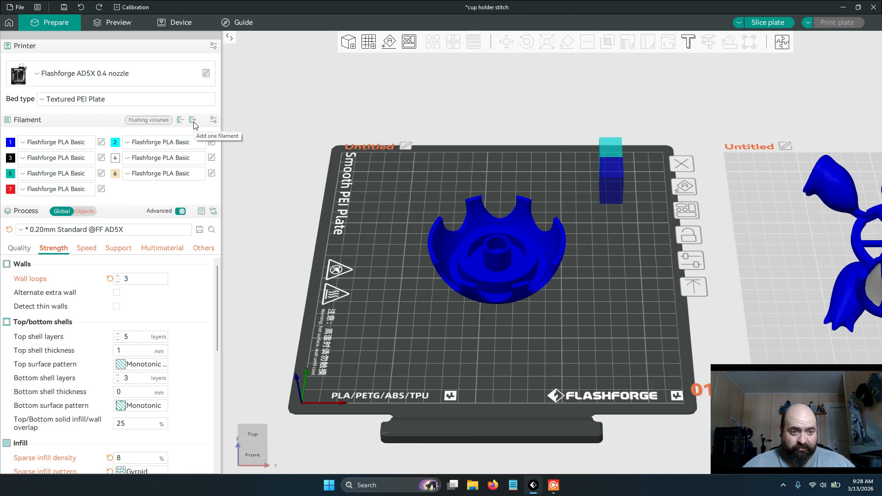
left_click(192, 120)
left_click(192, 120)
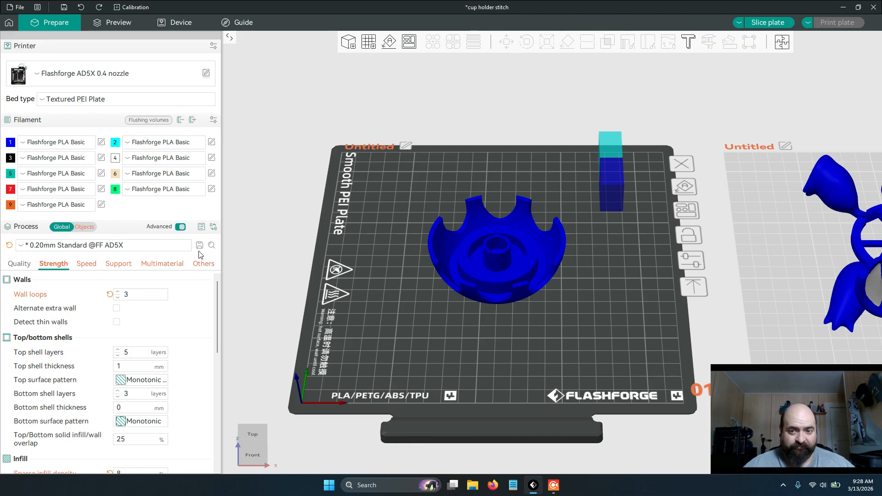
left_click(193, 121)
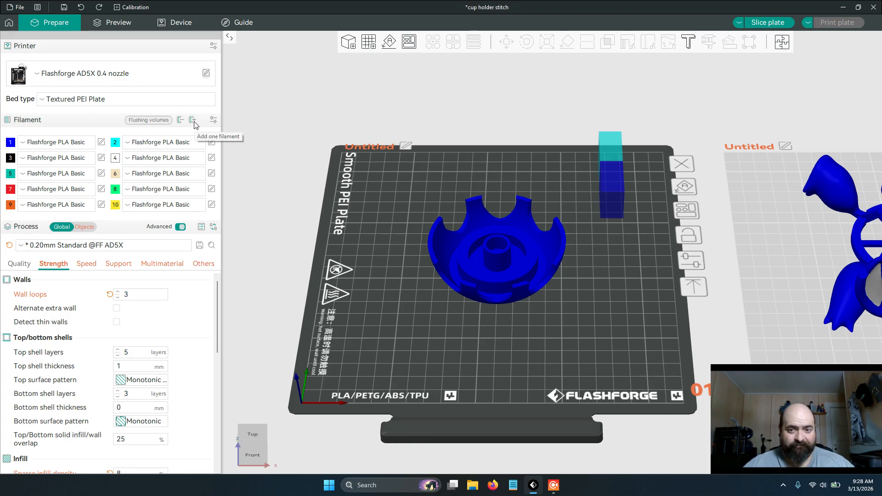
left_click(193, 121)
left_click(193, 121)
left_click(193, 121)
left_click(193, 120)
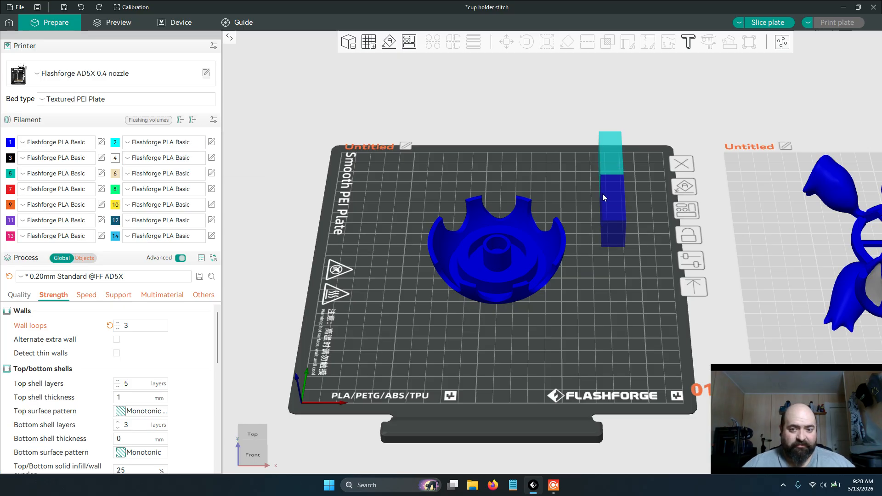
left_click(168, 295)
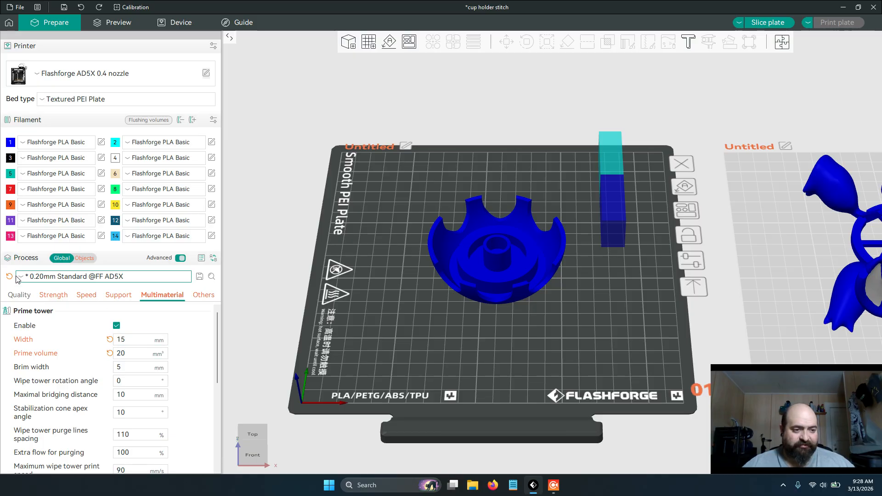
left_click(54, 300)
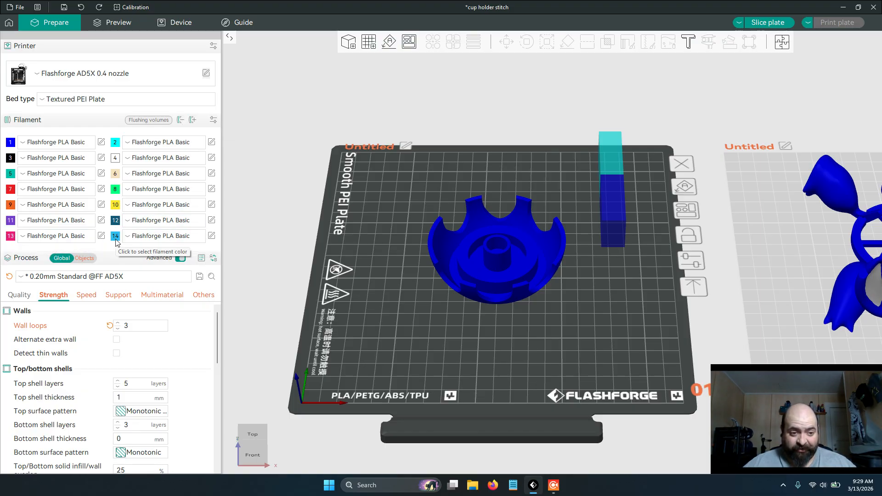
Remove the ten added filaments, leaving only filaments 1 to 4 in the list
left_click(181, 120)
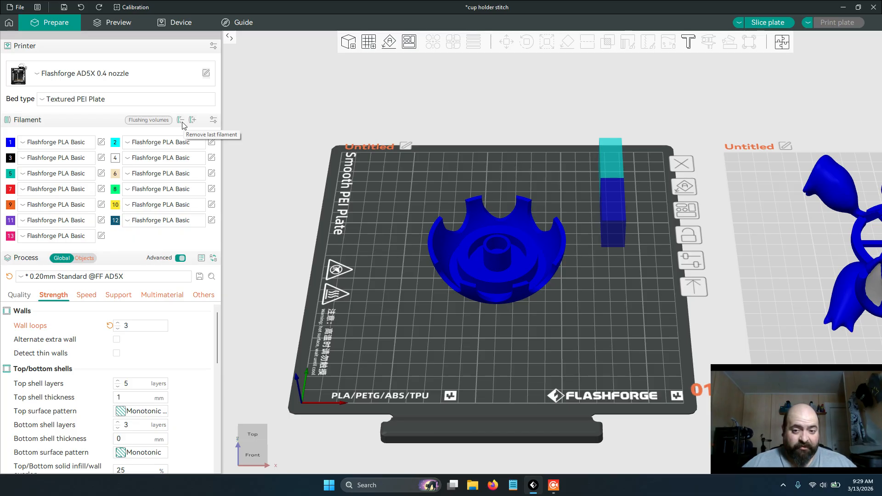
left_click(181, 121)
left_click(181, 121)
left_click(181, 120)
left_click(181, 120)
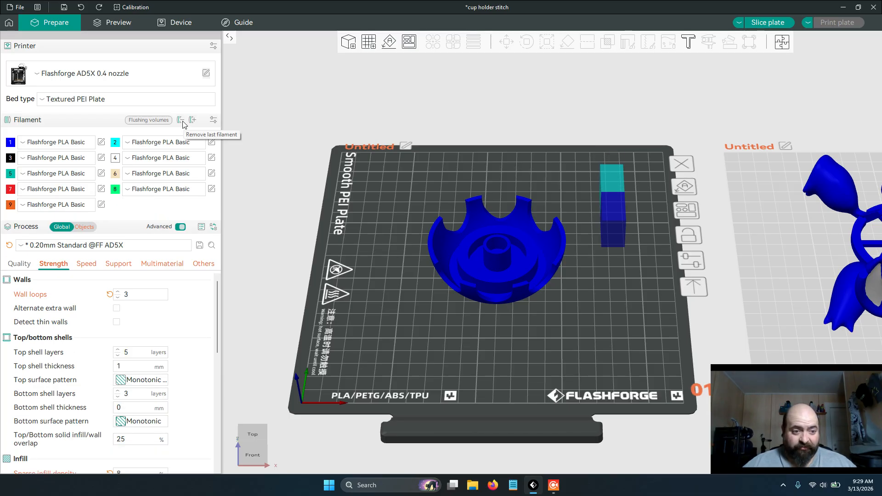
left_click(181, 121)
left_click(181, 121)
left_click(182, 121)
left_click(182, 121)
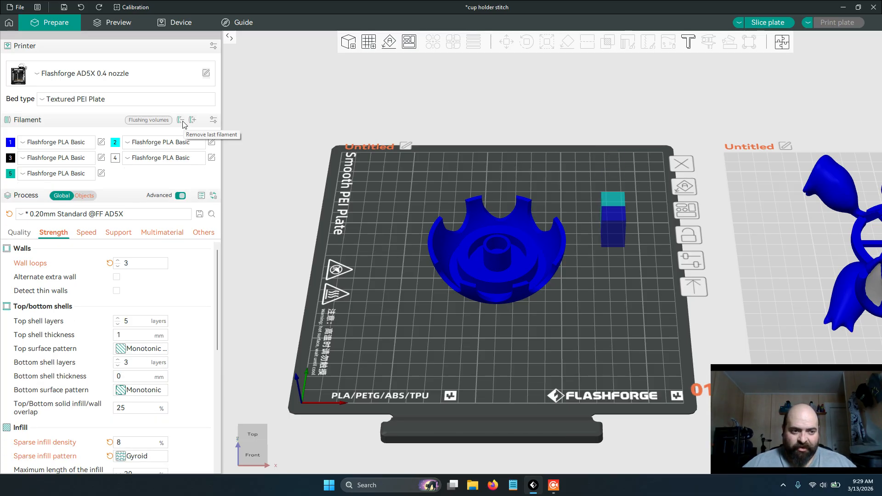
left_click(182, 120)
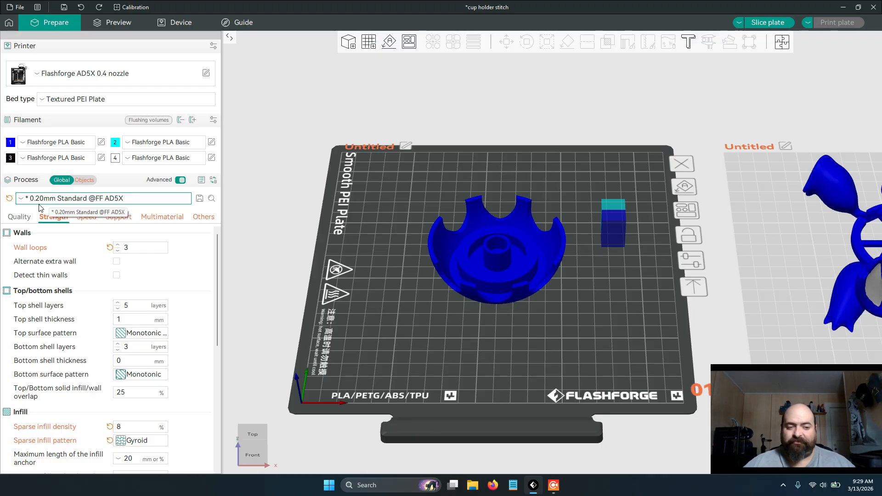
left_click(24, 199)
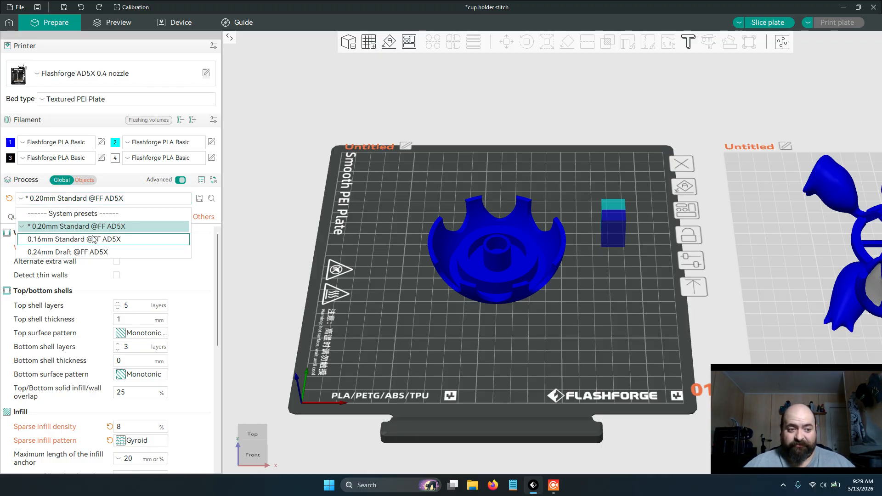
left_click(24, 200)
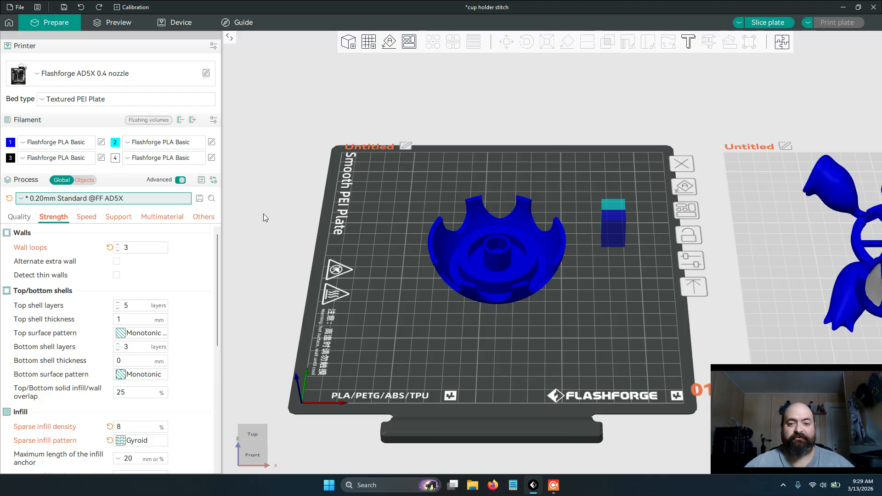
left_click_drag(600, 215, 603, 178)
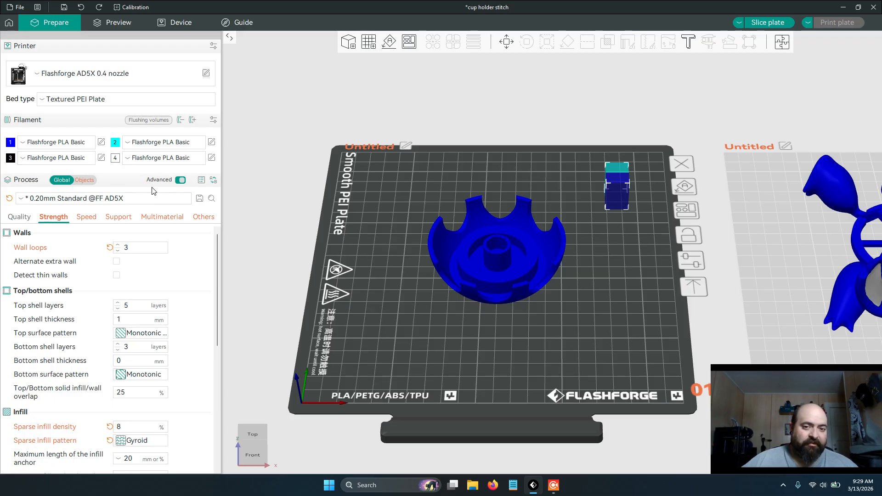
Select the bowl, look at the per-object process settings and plate object list, and return to the global settings
left_click(480, 259)
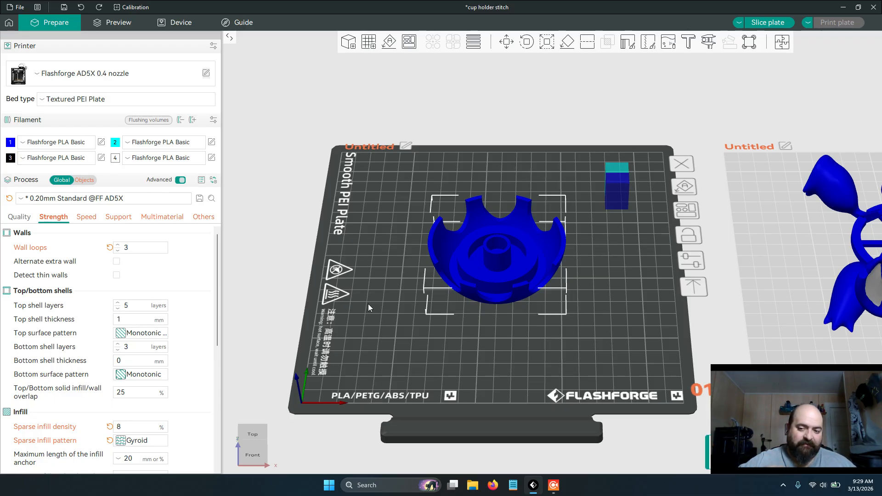
left_click(84, 180)
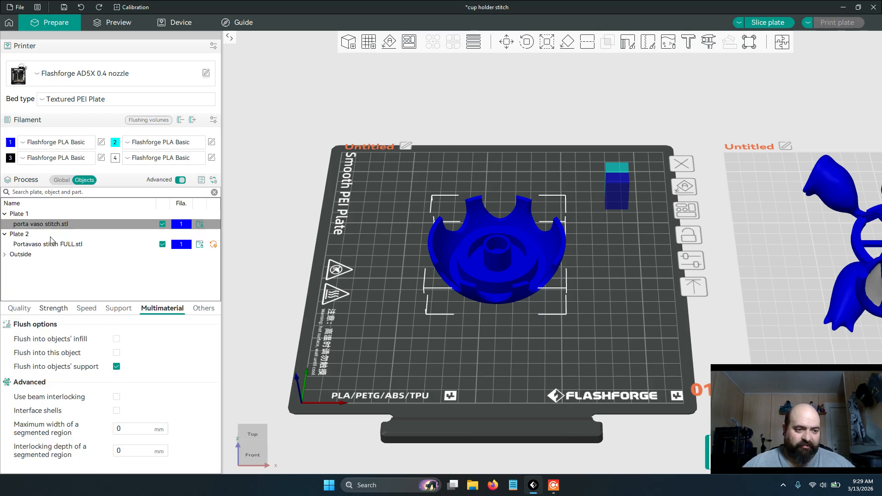
left_click(59, 180)
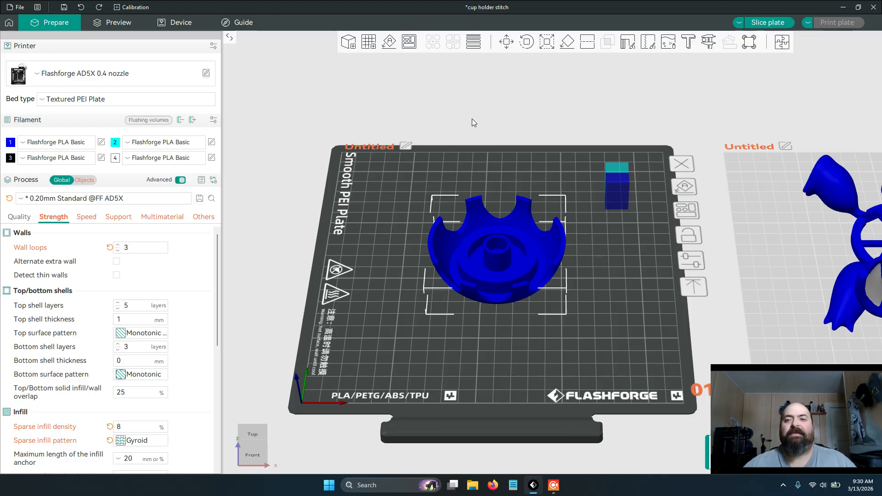
Slice plate 01 and examine the bowl's sliced preview up close
scroll(530, 167, "up", 1)
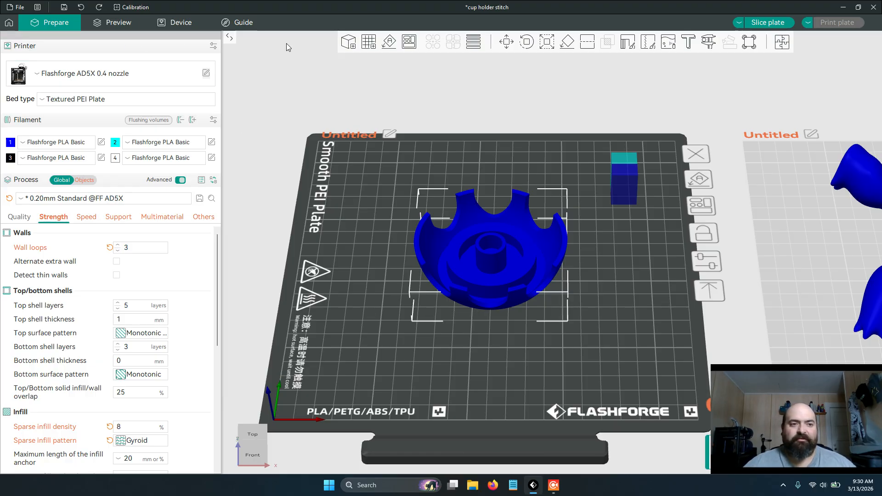
left_click(768, 23)
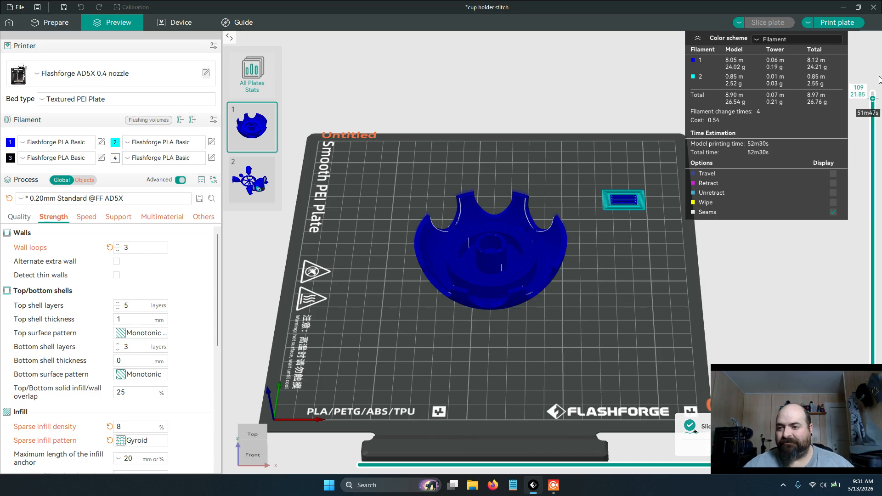
scroll(571, 313, "up", 5)
left_click_drag(572, 314, 561, 111)
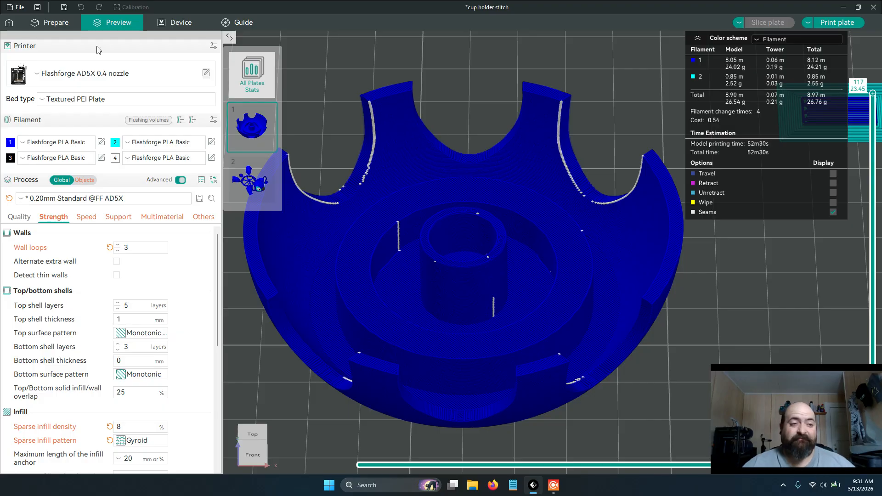
Return to the model preparation view and open color painting on the bowl with filament 1, looking closely at its interior
left_click(57, 28)
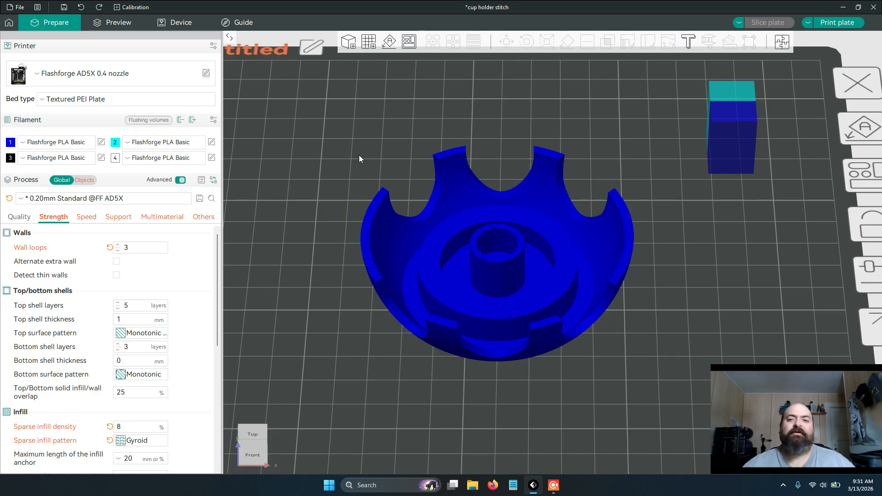
scroll(353, 153, "down", 1)
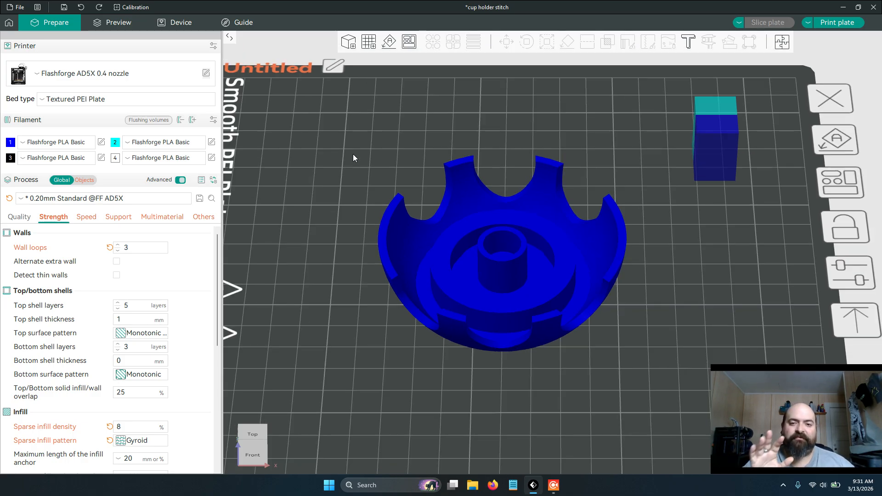
left_click(491, 221)
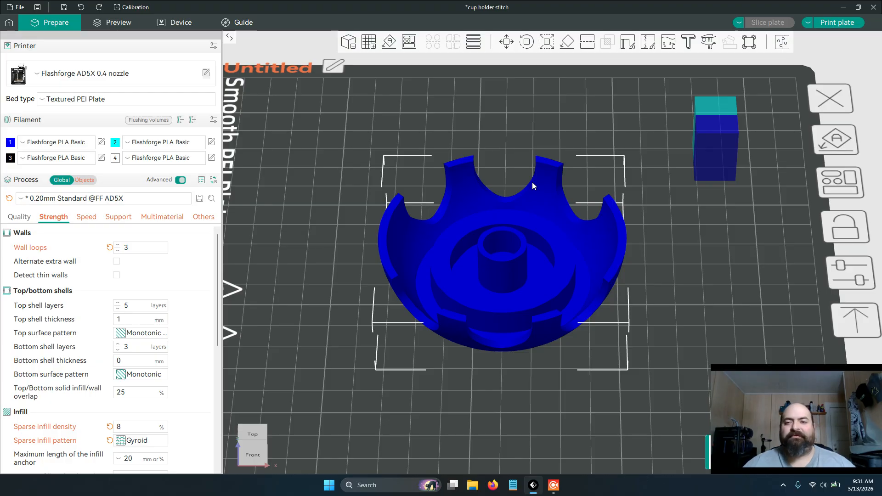
left_click(669, 43)
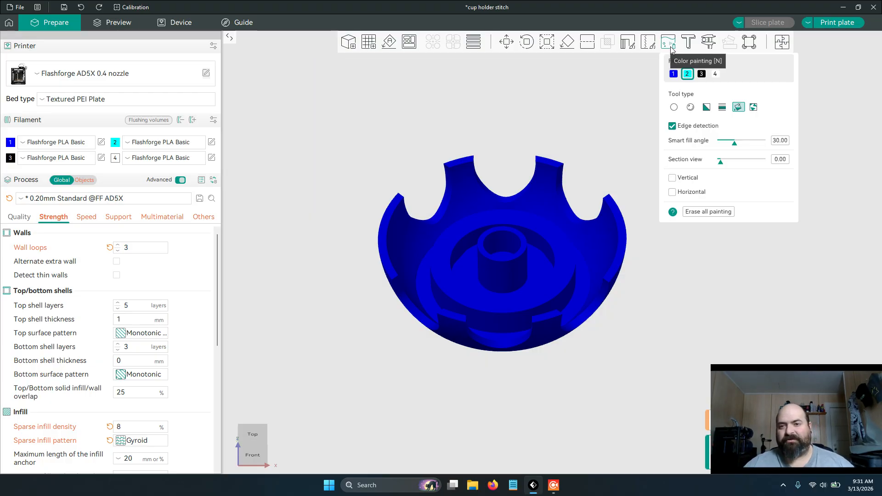
left_click(673, 74)
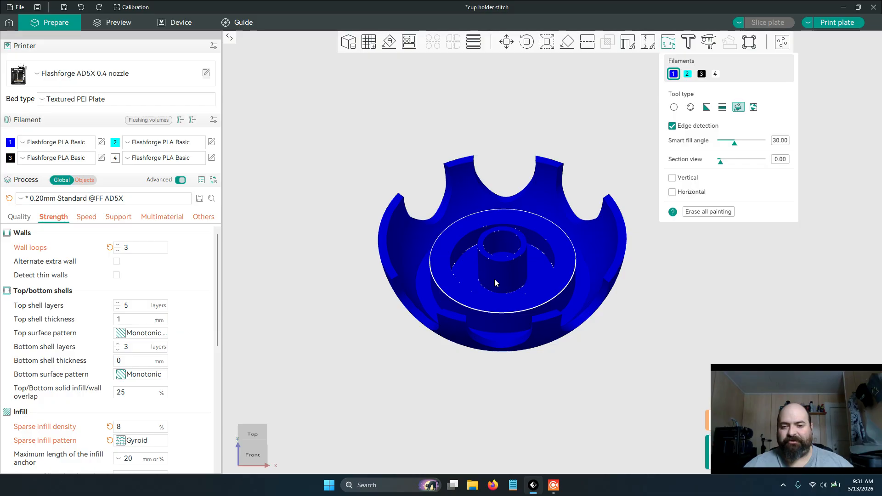
left_click_drag(675, 301, 564, 189)
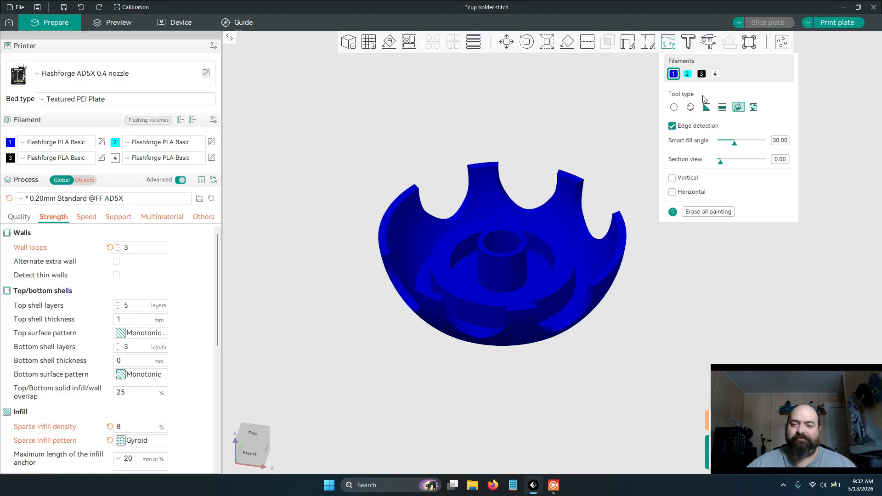
scroll(572, 161, "up", 2)
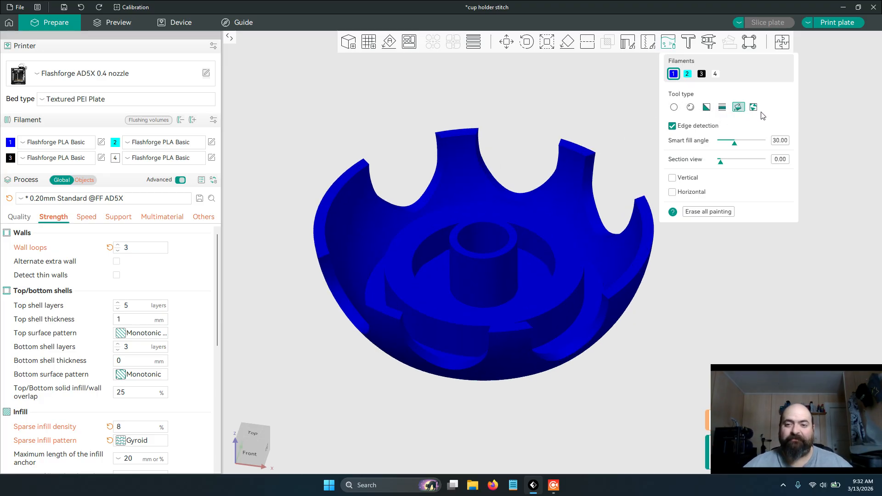
Choose the circle brush and filament 4, try pen sizes 8.00 and 0.10, and undo the thin spiral test stroke
left_click(674, 110)
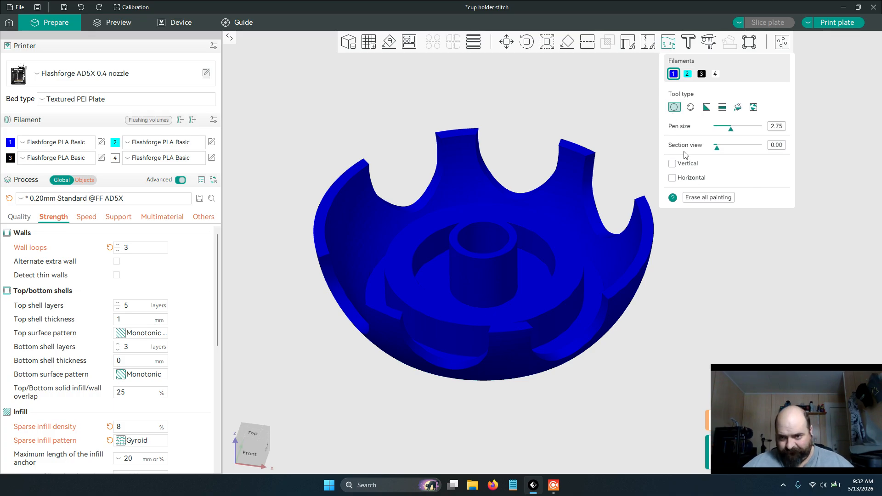
scroll(728, 137, "up", 8)
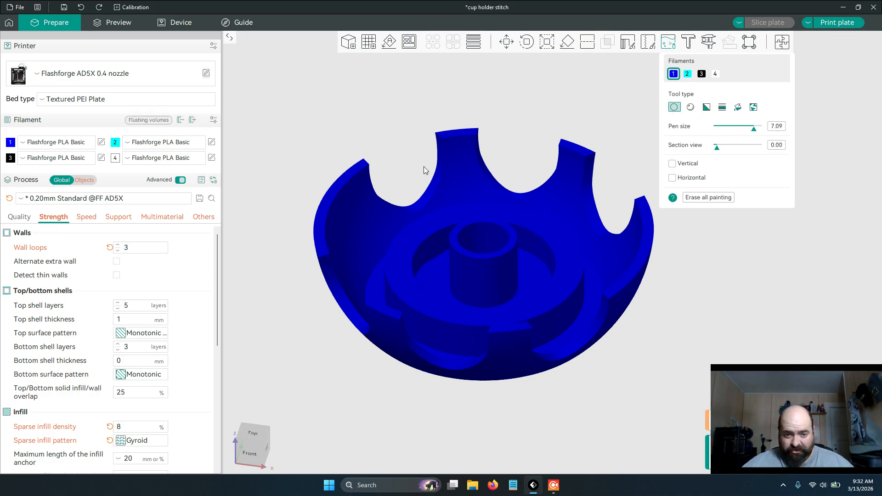
left_click(715, 74)
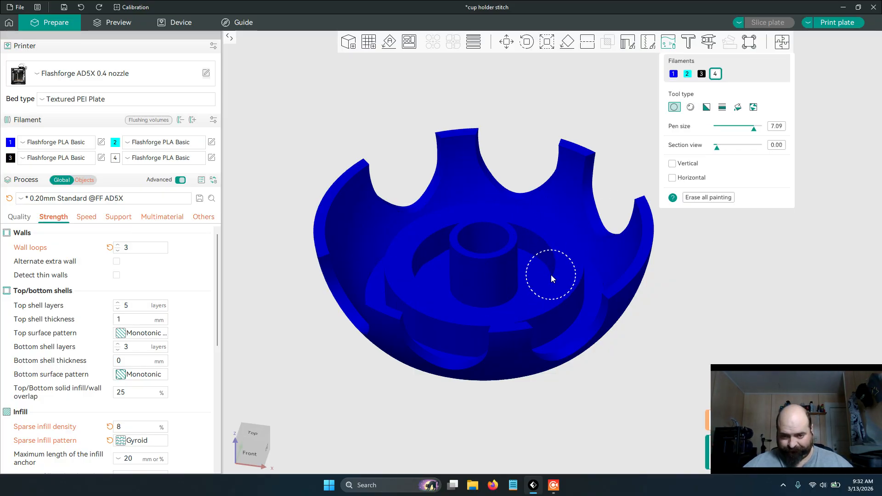
left_click_drag(753, 129, 758, 131)
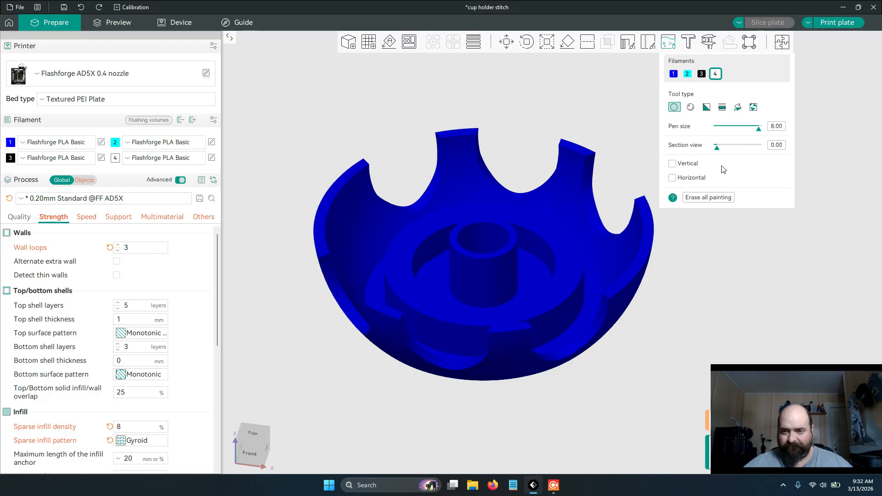
left_click_drag(759, 133, 718, 136)
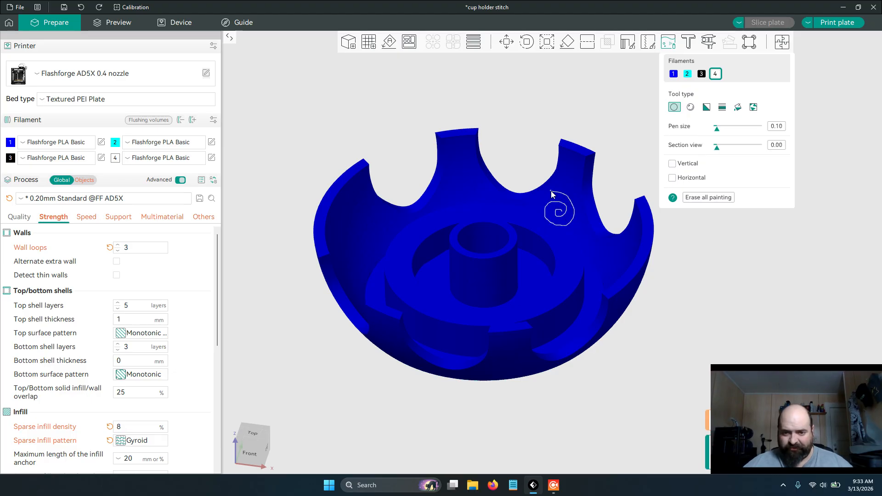
key("ctrl+z")
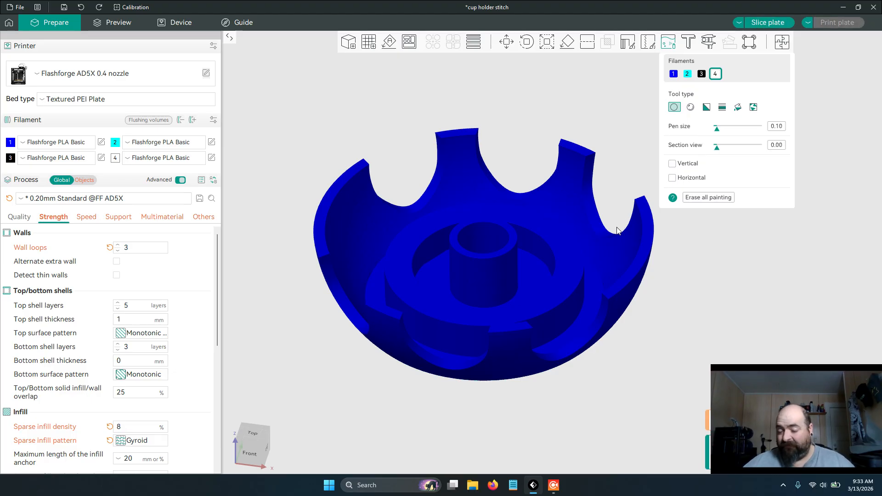
Set the circle brush's pen size to 1.00 and paint separate filament 4 dots on the bowl's inner wall
left_click_drag(718, 130, 724, 130)
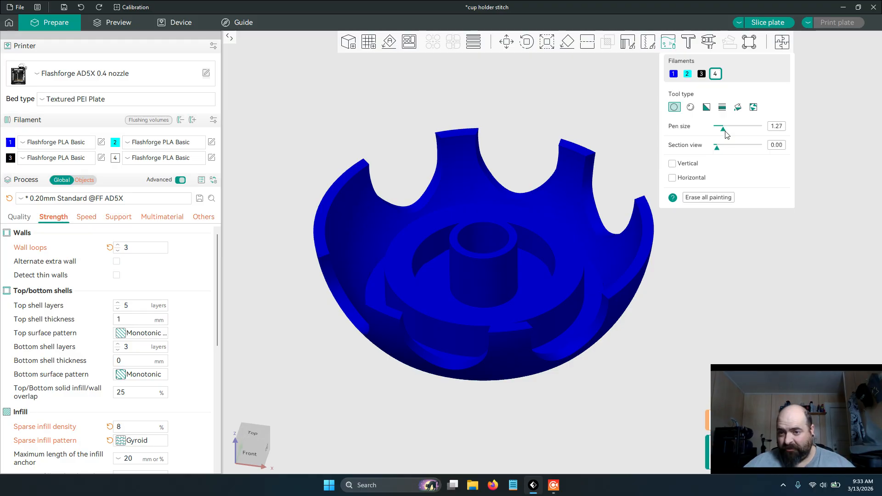
left_click_drag(722, 131, 721, 130)
left_click(775, 127)
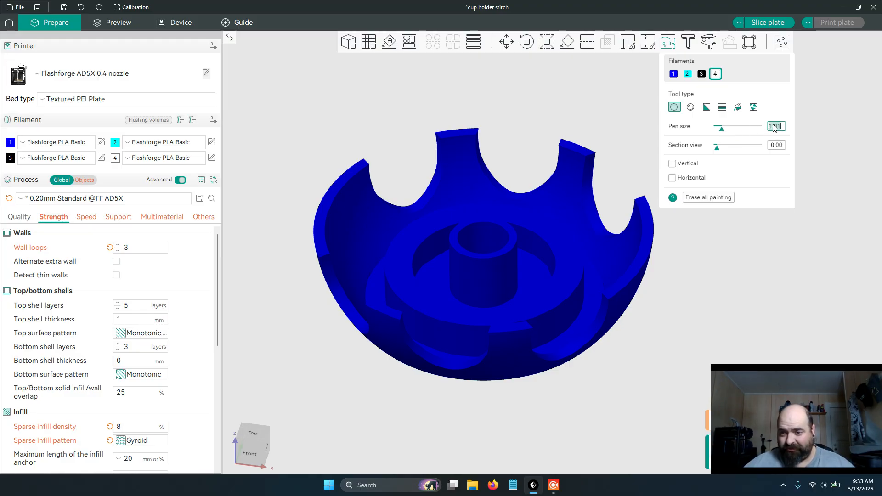
type("1")
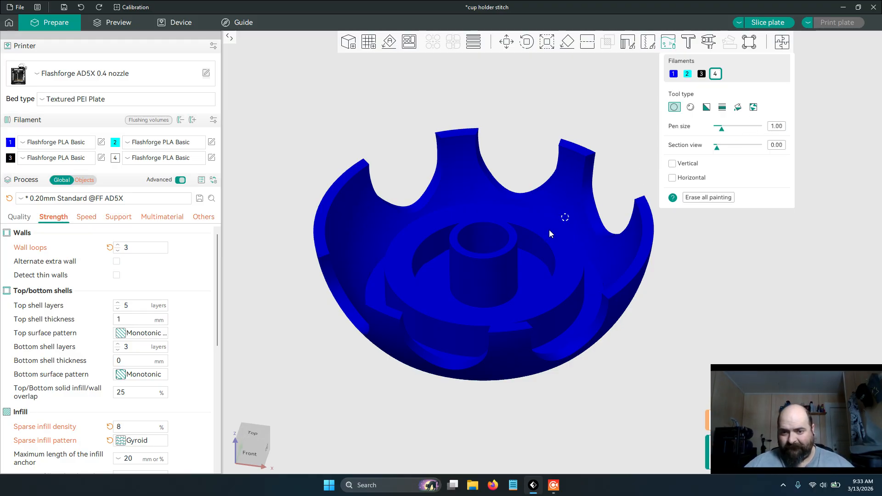
scroll(553, 225, "up", 3)
left_click(562, 186)
left_click(610, 258)
left_click(593, 214)
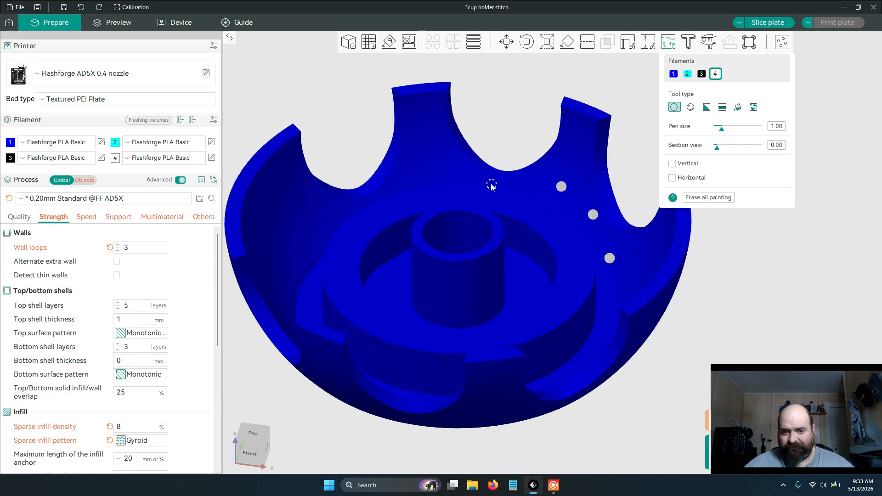
left_click(457, 171)
Undo the painted test dots and check the bowl's underside before returning to its interior
key("ctrl+z")
key("ctrl+z")
key("ctrl+z")
key("ctrl+z")
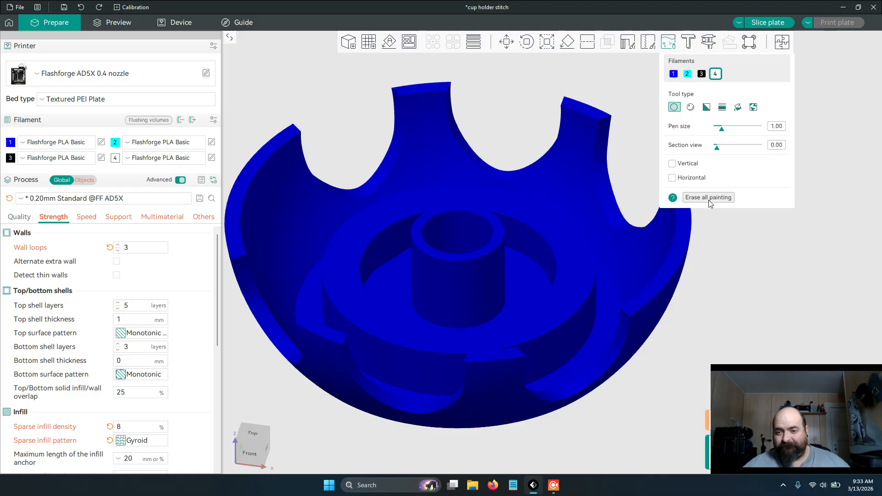
left_click_drag(675, 331, 679, 276)
left_click(685, 201)
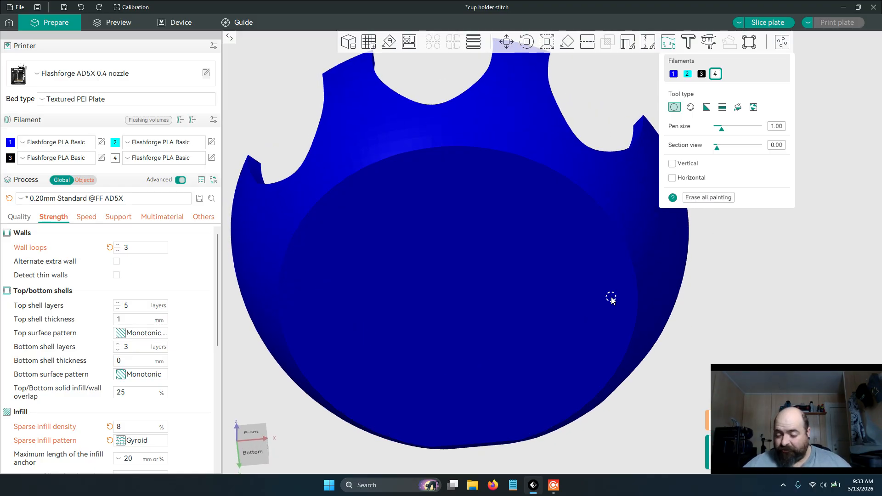
key("ctrl+z")
left_click_drag(704, 271, 697, 328)
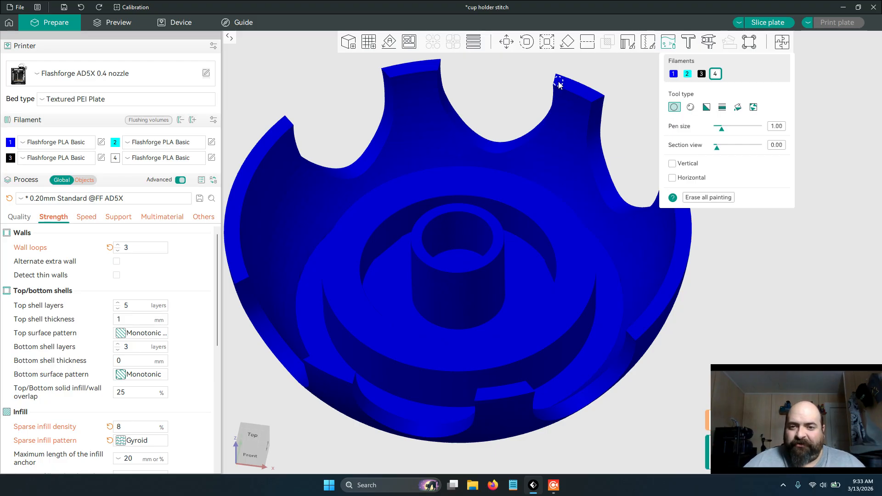
Paint the rear scalloped cutout's rim with filament 4 using the sphere brush at pen size 2.23, and check it from the side
left_click(691, 107)
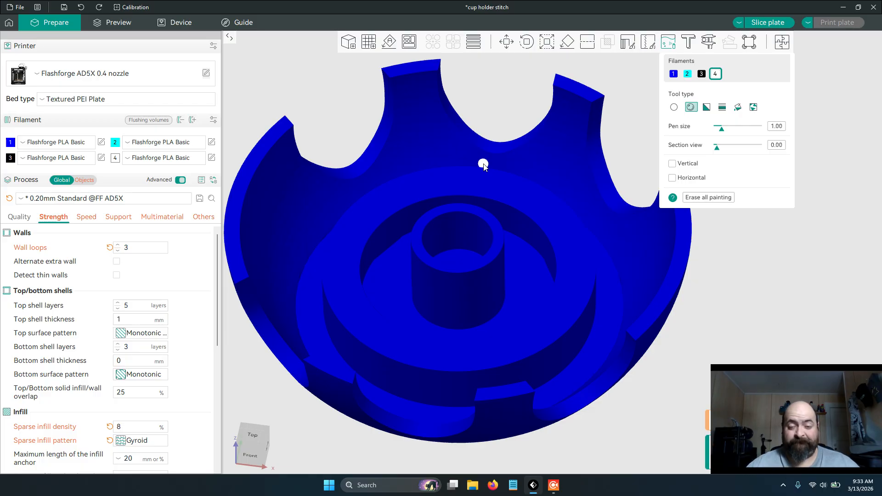
scroll(480, 165, "up", 3)
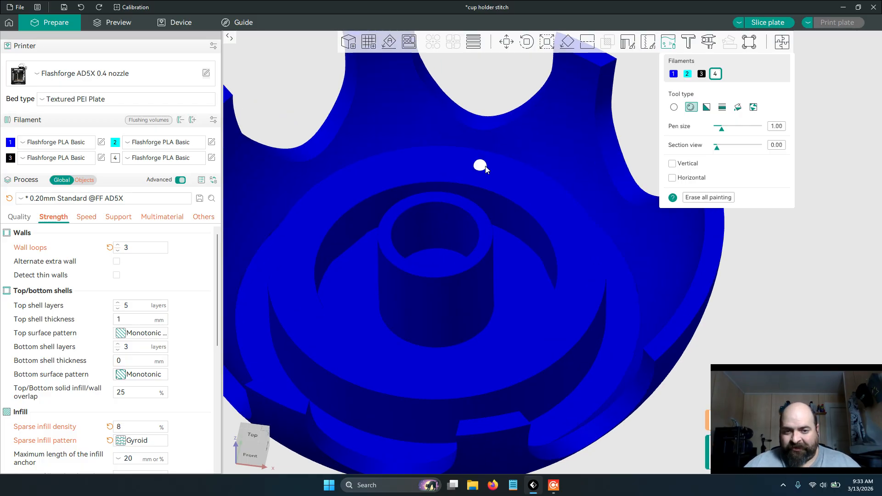
middle_click_drag(453, 161, 495, 238)
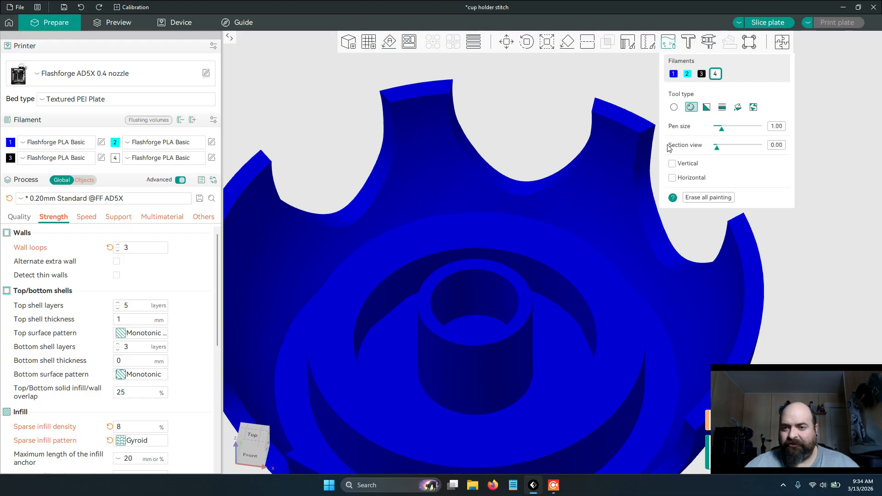
left_click_drag(723, 130, 728, 130)
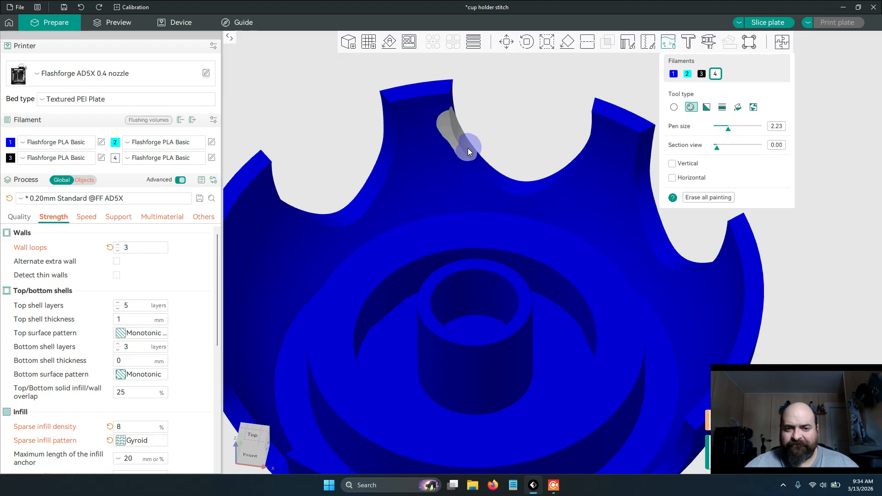
left_click_drag(492, 174, 504, 182)
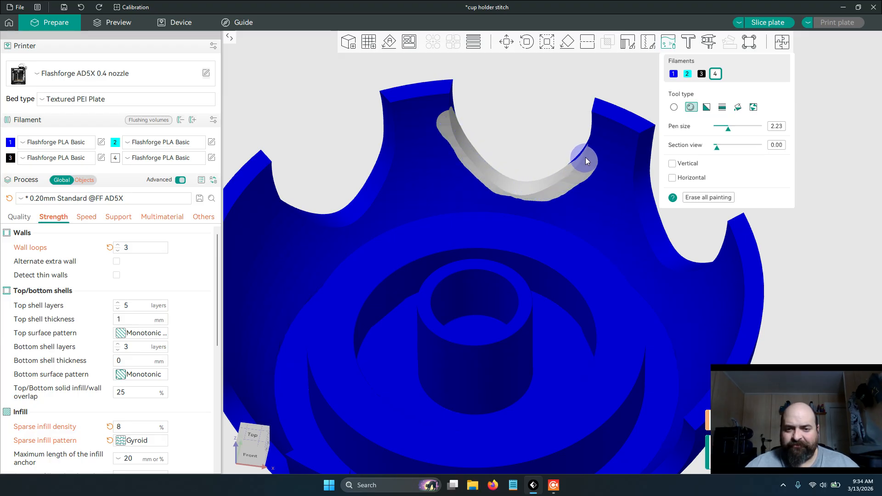
mouse_move(687, 216)
right_mouse_down()
mouse_move(673, 232)
mouse_move(670, 199)
right_mouse_up()
mouse_move(559, 97)
left_mouse_down()
mouse_move(546, 109)
mouse_move(500, 97)
mouse_move(507, 117)
mouse_move(503, 64)
mouse_move(497, 77)
left_mouse_up()
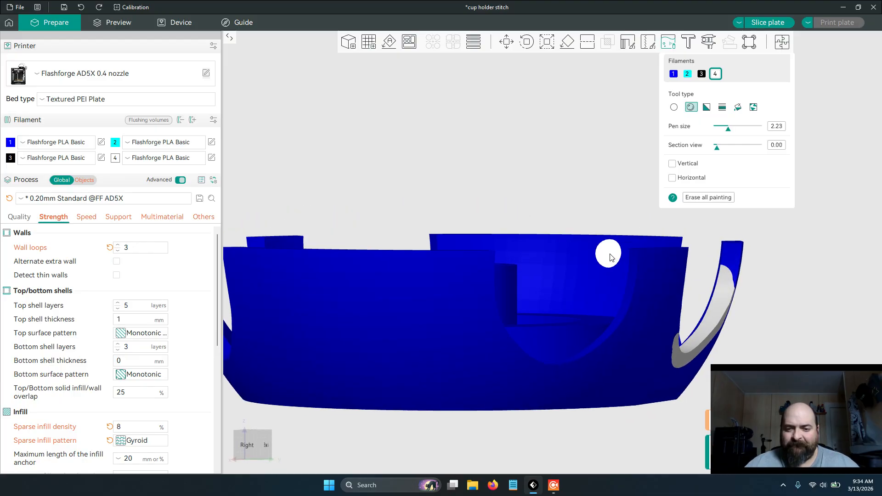
Try filament 4 sphere-brush strokes on the bowl's inner wall and cutout edges, and undo all the painted strokes
left_click_drag(613, 271, 592, 271)
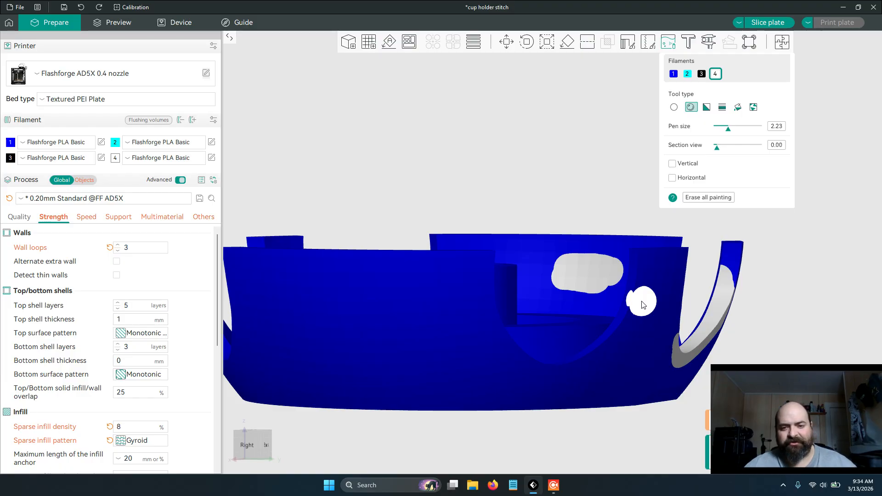
key("ctrl+z")
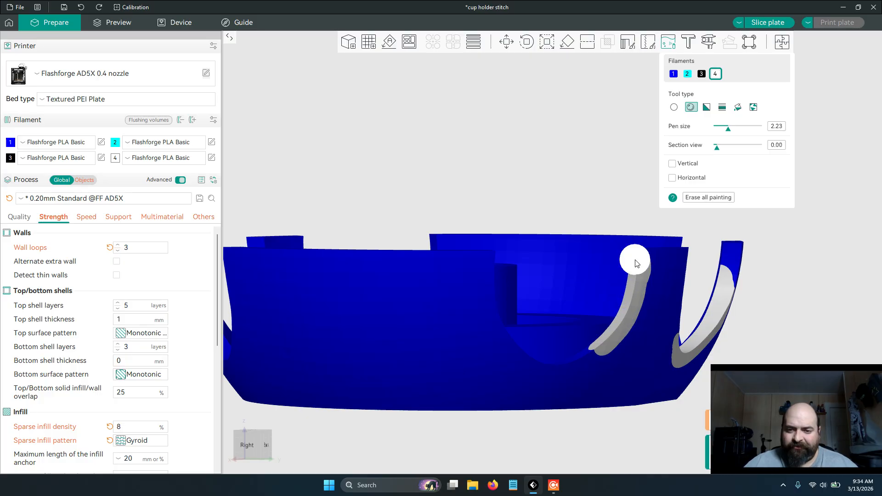
mouse_move(574, 162)
left_mouse_down()
mouse_move(538, 173)
mouse_move(557, 176)
left_mouse_up()
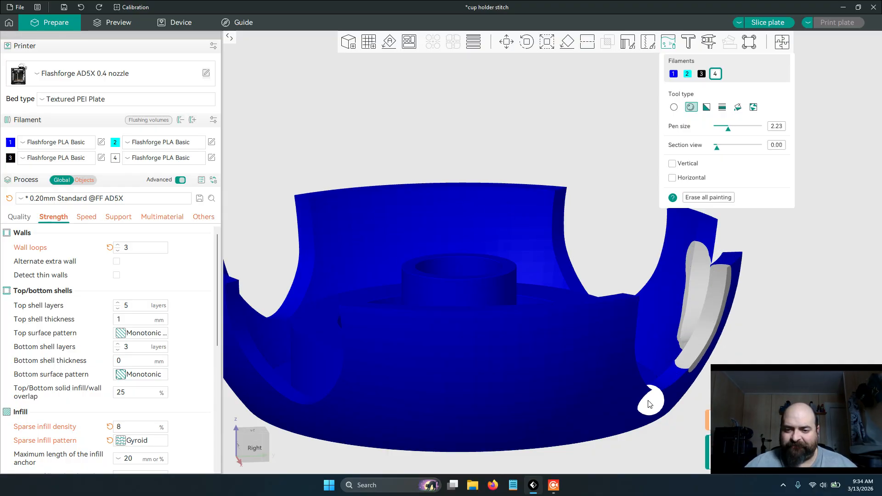
left_click_drag(453, 114, 449, 171)
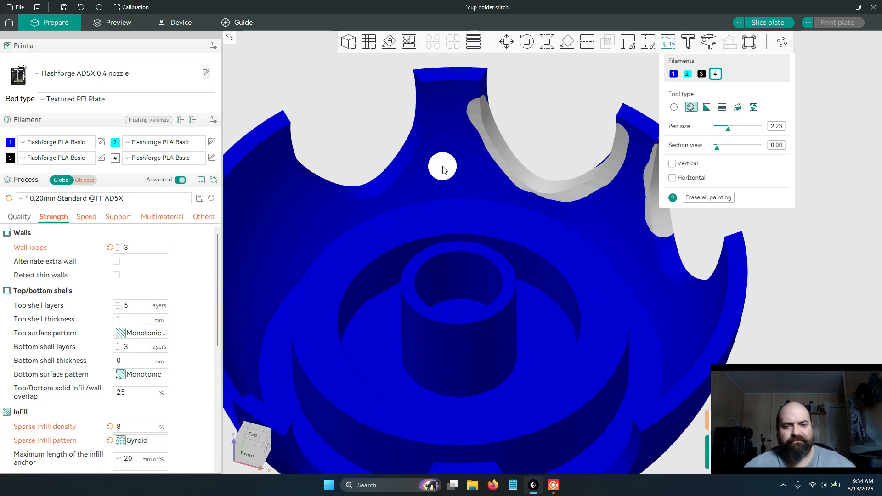
key("ctrl+z")
key("ctrl+z")
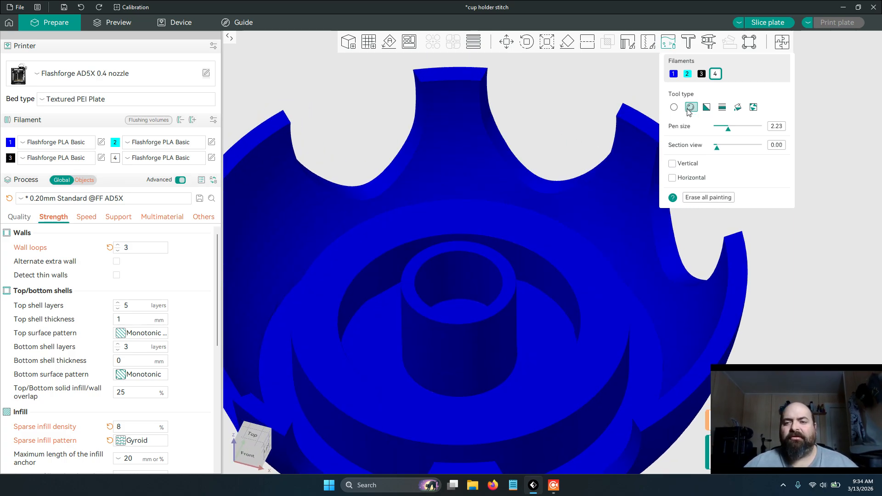
Choose the triangle tool and try the section view on the bowl, returning it to 0.00
left_click(706, 107)
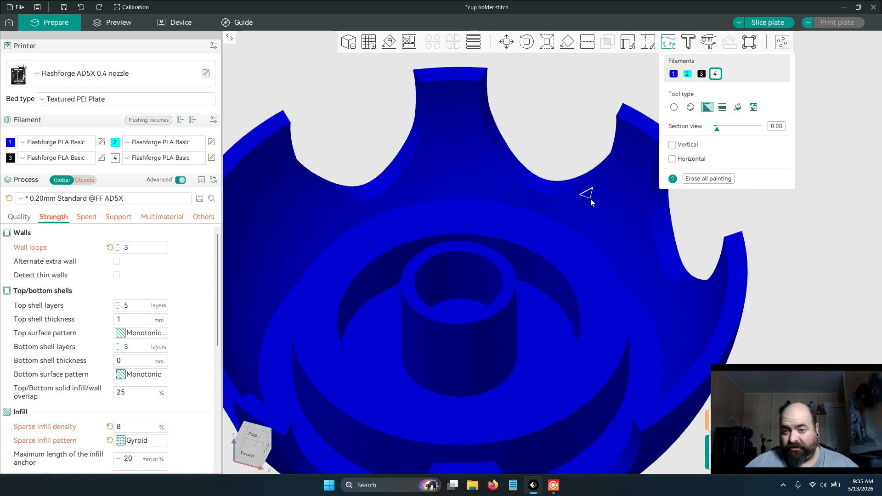
scroll(464, 192, "up", 2)
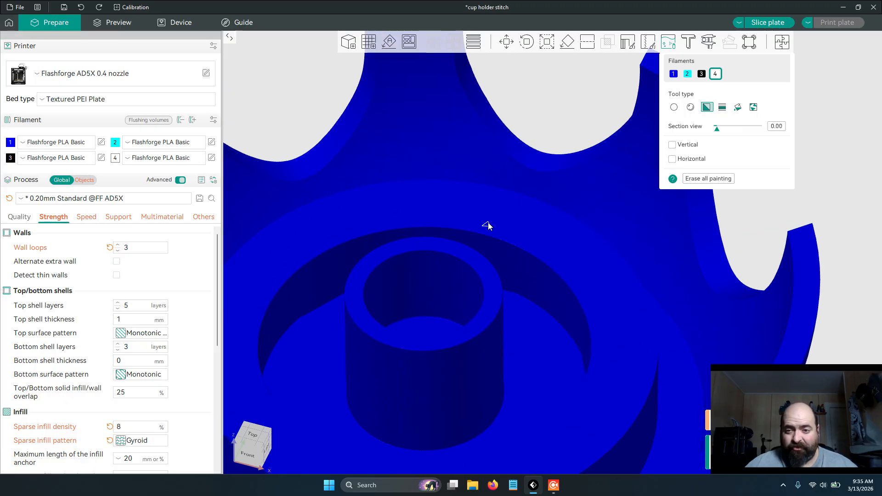
middle_click_drag(488, 224, 657, 224)
left_click_drag(388, 123, 387, 110)
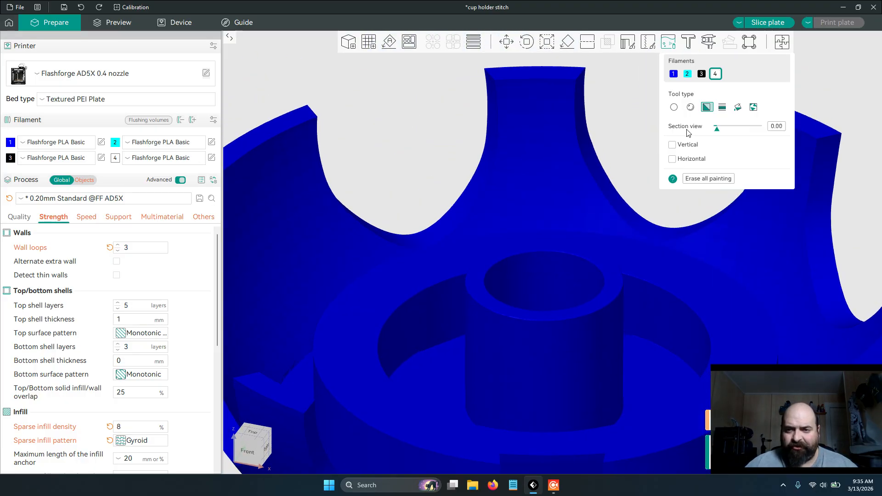
left_click_drag(716, 128, 744, 138)
left_click_drag(748, 134, 714, 140)
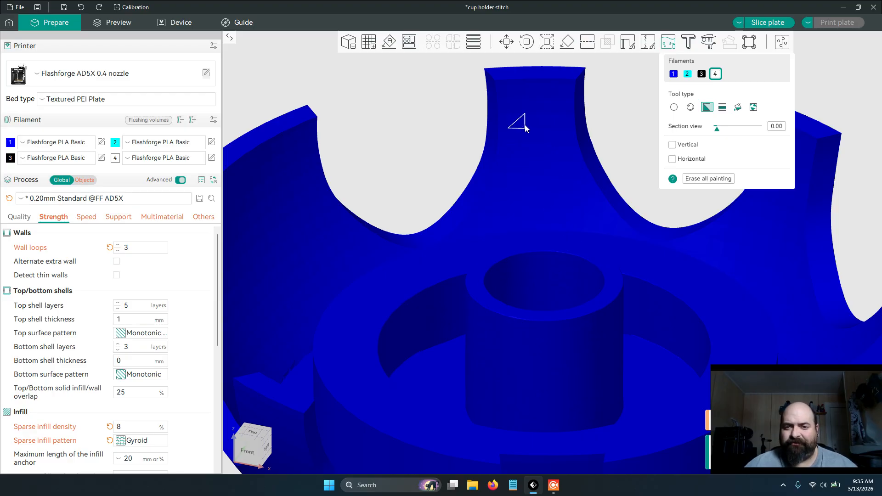
Paint scattered single filament 4 triangles on the rear inner wall between the cutouts, and undo them
mouse_move(550, 121)
left_mouse_down()
mouse_move(533, 138)
mouse_move(565, 152)
mouse_move(531, 182)
mouse_move(574, 219)
mouse_move(542, 224)
mouse_move(584, 236)
mouse_move(608, 232)
left_mouse_up()
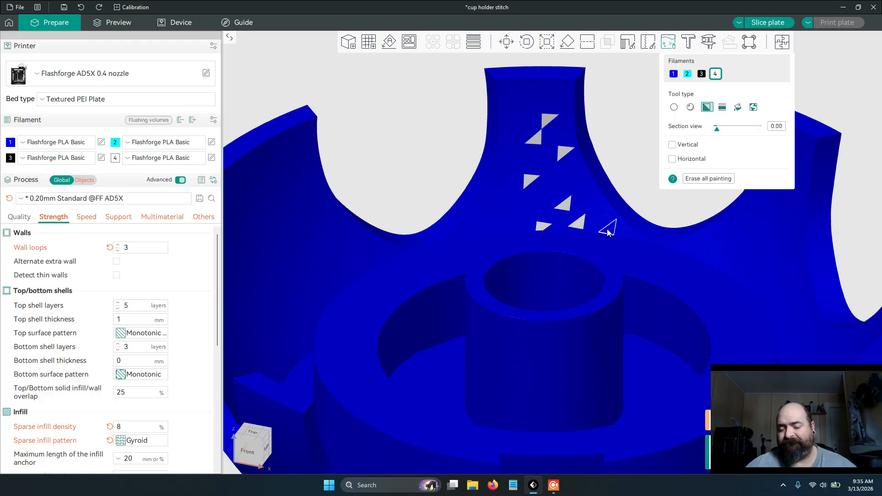
key("ctrl+z")
key("ctrl+z")
key("ctrl+z")
key("ctrl+z")
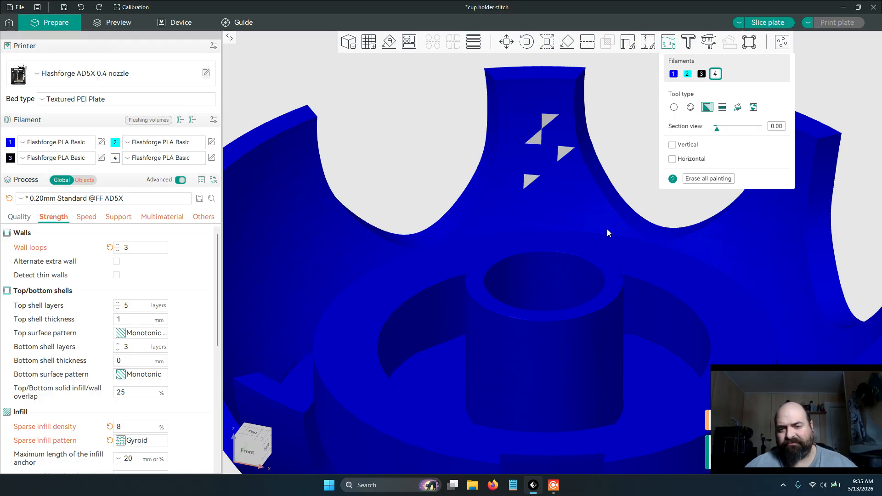
key("ctrl+z")
key("ctrl+z")
key("ctrl+z")
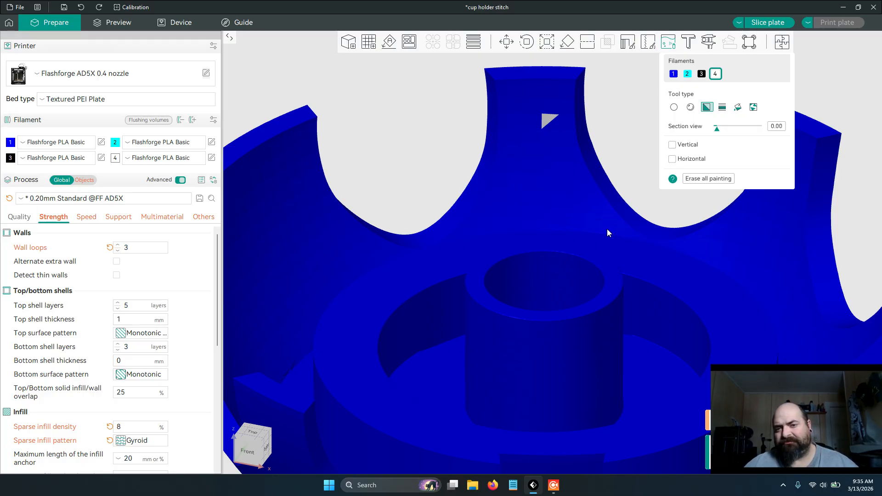
Use the height range tool at 0.20 in front view to paint a filament 4 band around the lower bowl
left_click(721, 108)
scroll(446, 159, "down", 5)
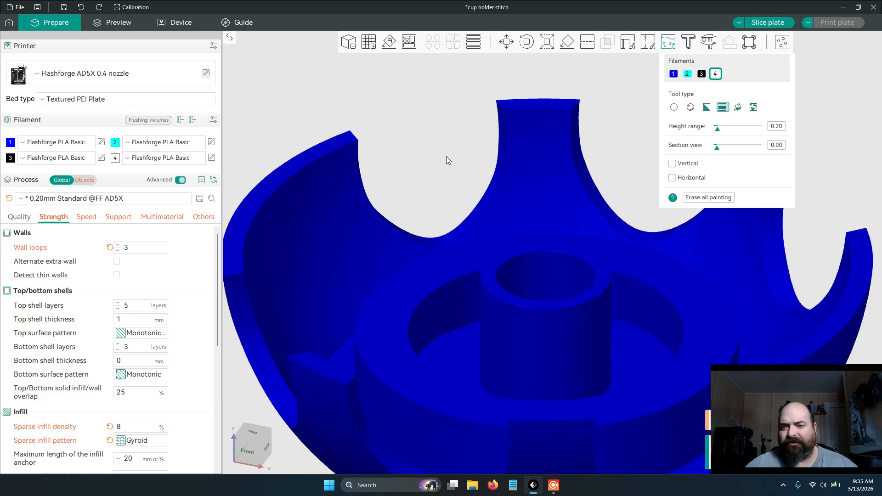
key("1")
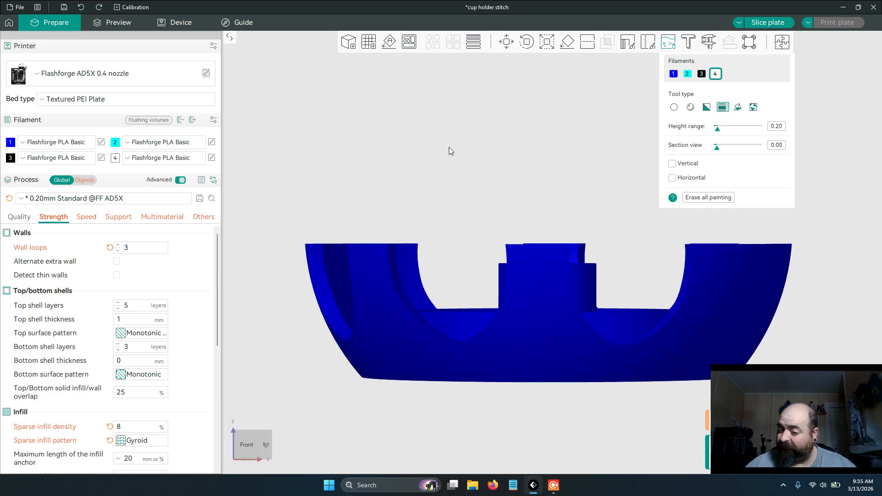
left_click(249, 445)
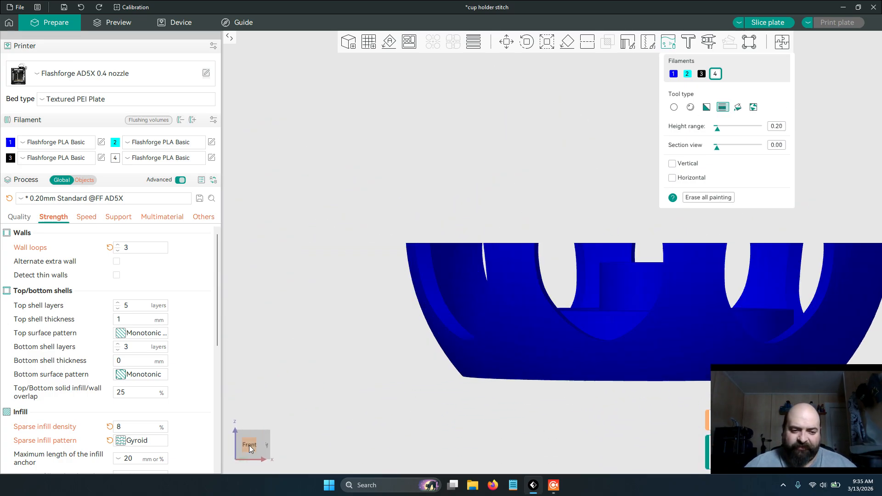
right_click_drag(481, 335, 269, 333)
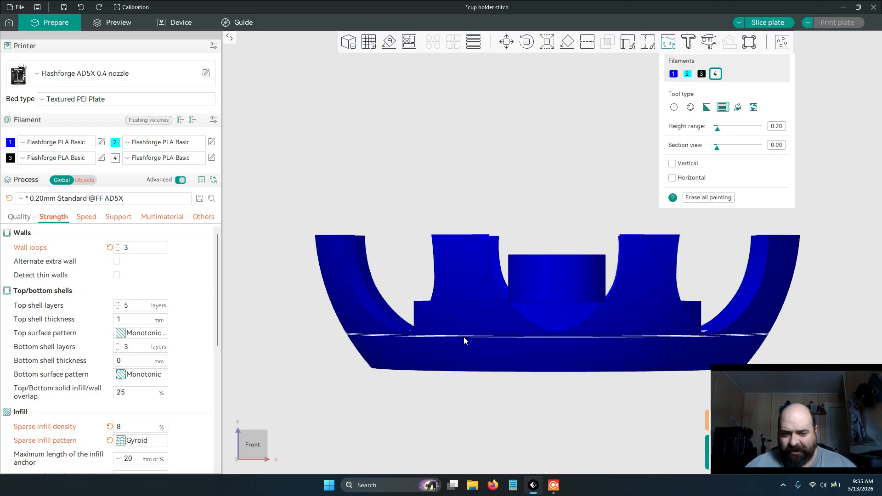
mouse_move(457, 342)
left_mouse_down()
mouse_move(459, 334)
mouse_move(457, 342)
left_mouse_up()
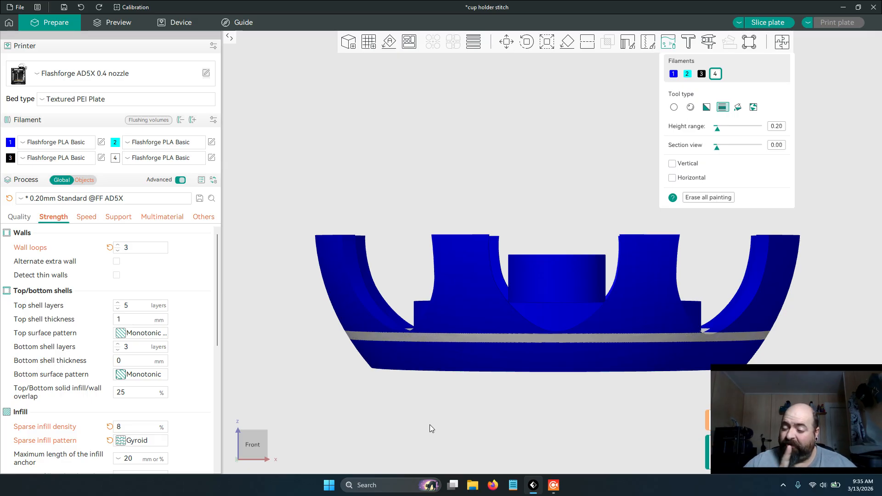
Examine where the height range band runs along the bowl's interior and central hub, and undo the band
left_click_drag(459, 184, 456, 189)
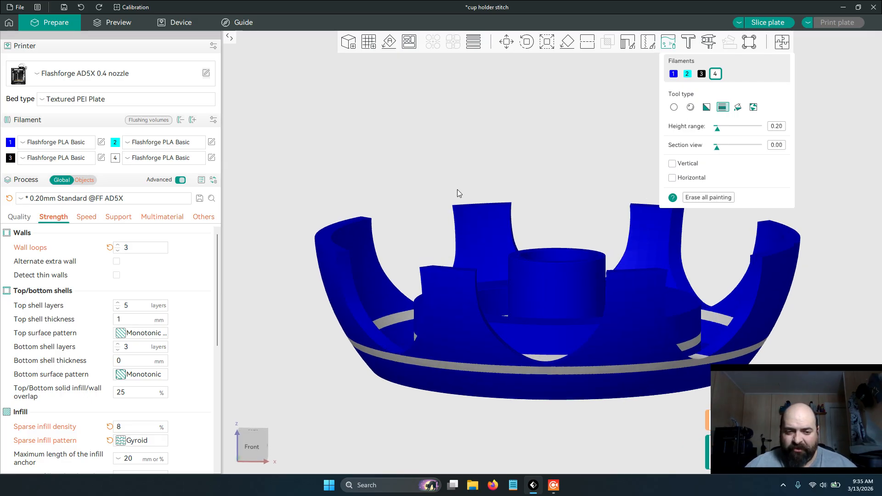
left_click_drag(490, 150, 387, 152)
left_click_drag(454, 121, 390, 248)
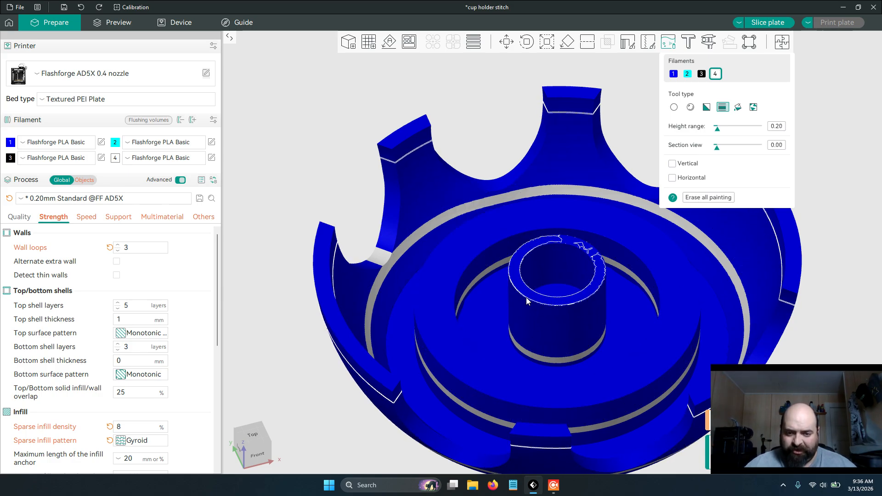
left_click_drag(279, 260, 289, 307)
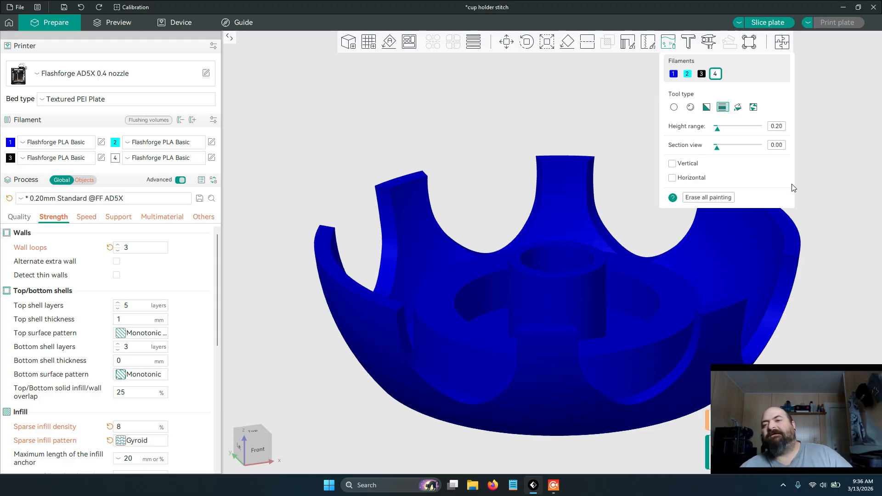
left_click_drag(494, 131, 492, 153)
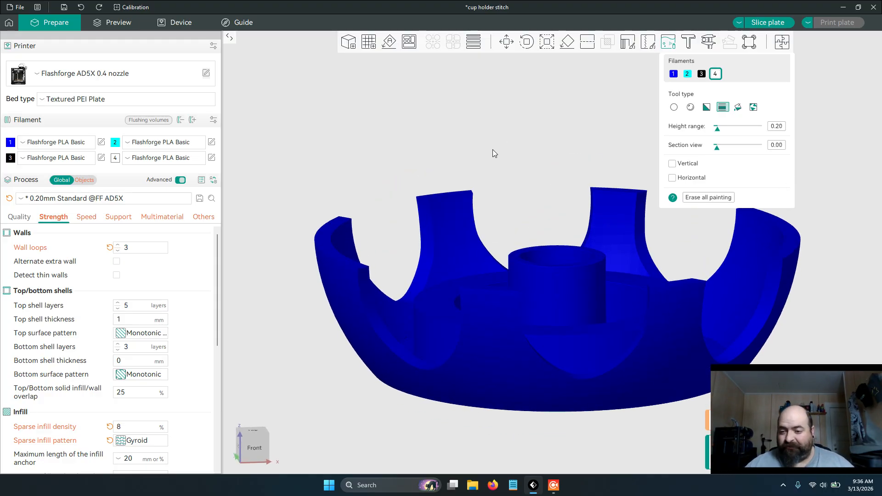
Fill the bowl's inner wall with filament 4 using smart fill with edge detection and a 30.00 fill angle
left_click(737, 107)
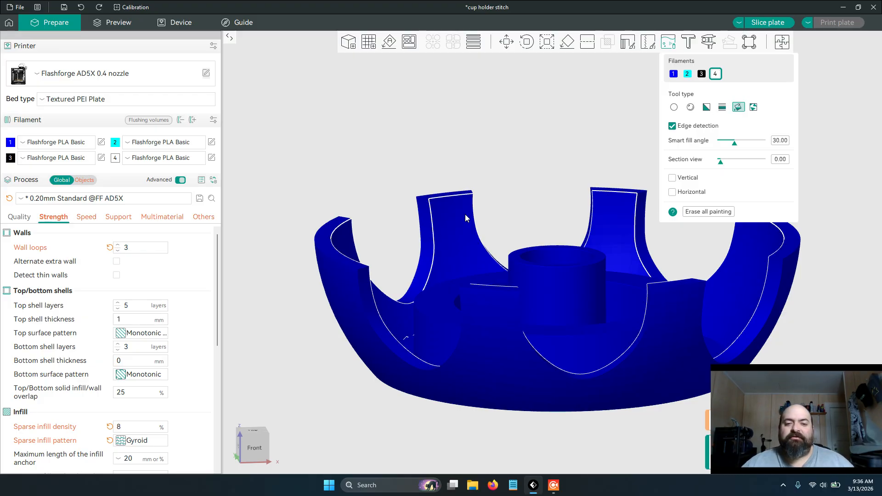
right_click_drag(480, 198, 447, 195)
left_click_drag(447, 195, 434, 212)
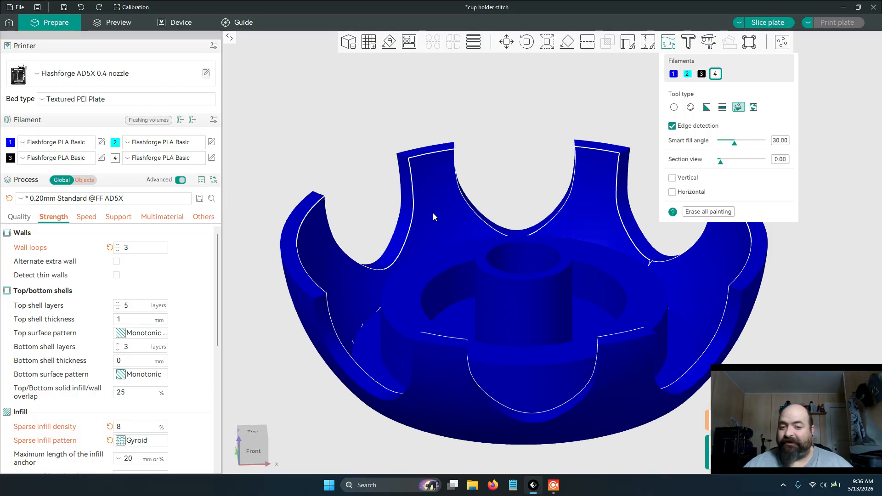
left_click(433, 213)
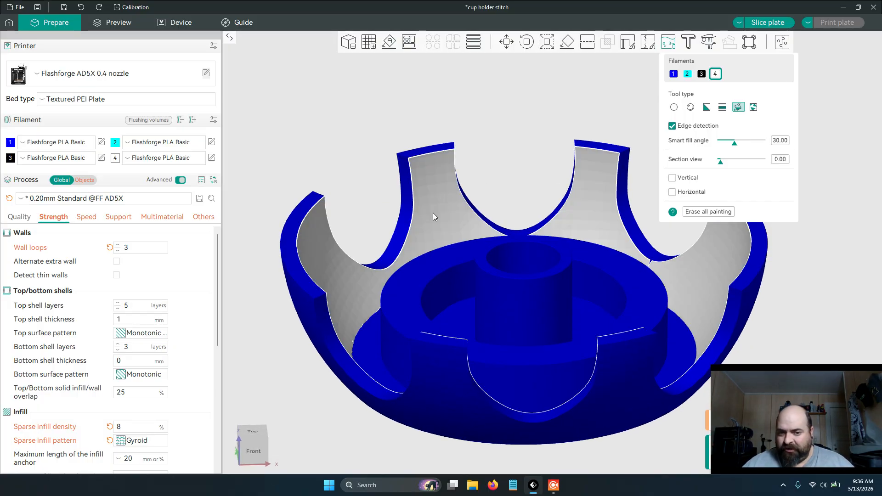
Smart-fill the raised inner disc, its recess and the central hub with filament 4
mouse_move(550, 135)
left_mouse_down()
mouse_move(442, 163)
mouse_move(406, 152)
mouse_move(399, 175)
mouse_move(392, 142)
left_mouse_up()
left_click_drag(569, 143, 542, 229)
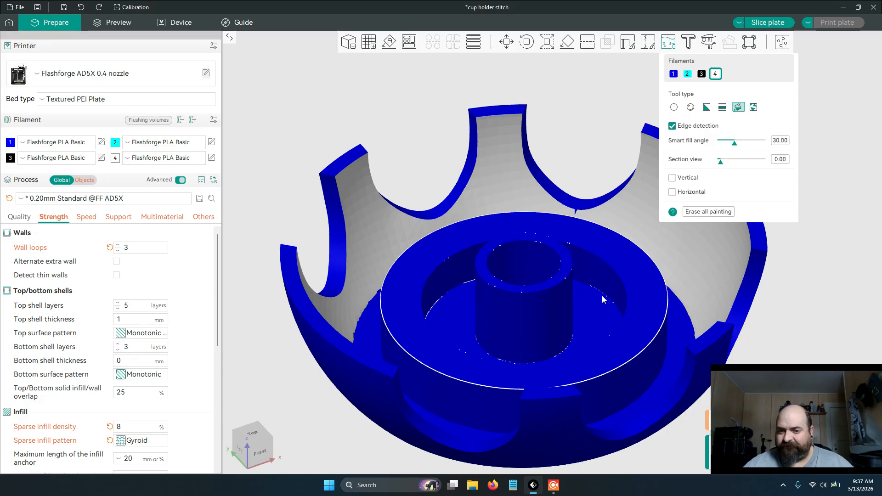
left_click(514, 269)
mouse_move(601, 271)
left_mouse_down()
mouse_move(567, 143)
mouse_move(496, 270)
left_mouse_up()
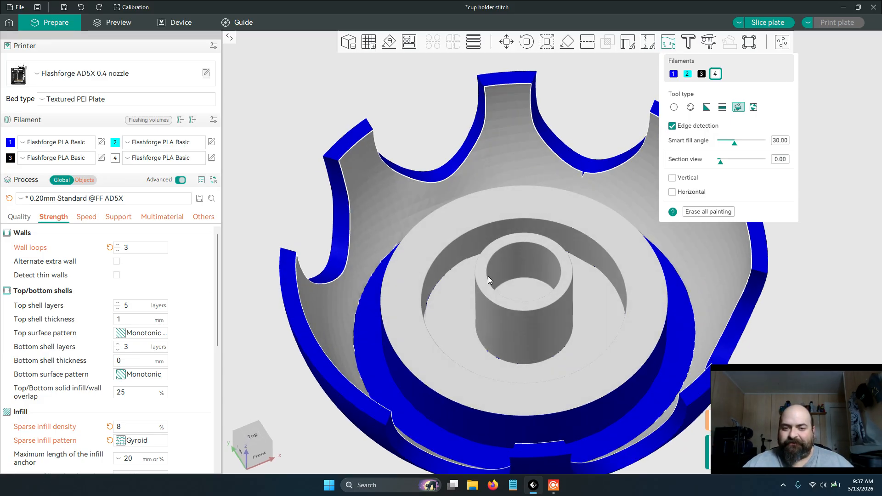
Inspect the unpainted triangle below the scalloped cutout and the fill boundary up close, and undo the smart fills
mouse_move(517, 369)
left_mouse_down()
mouse_move(611, 144)
mouse_move(600, 131)
mouse_move(565, 190)
left_mouse_up()
scroll(566, 191, "up", 6)
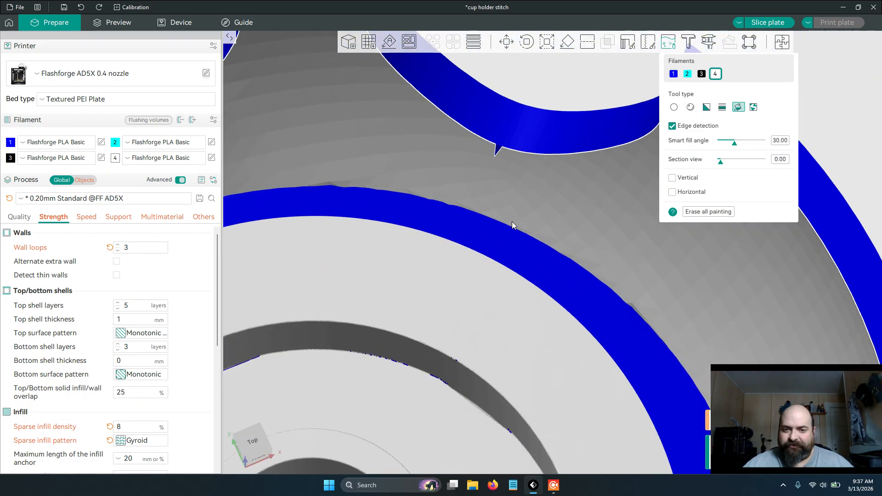
scroll(512, 225, "up", 6)
right_click_drag(506, 221, 500, 362)
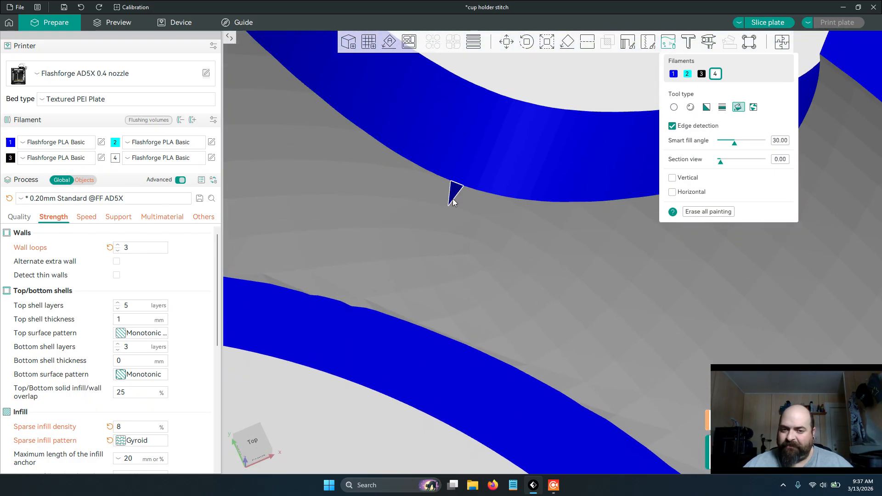
scroll(454, 197, "down", 10)
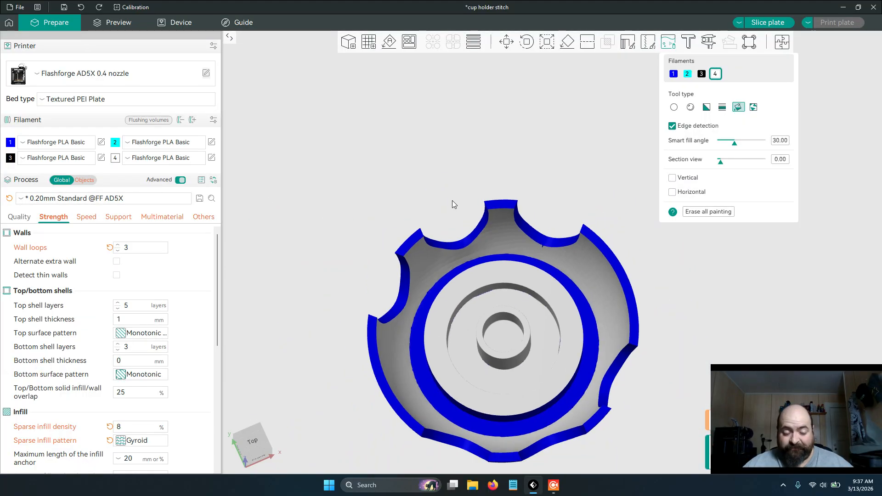
left_click_drag(453, 205, 436, 241)
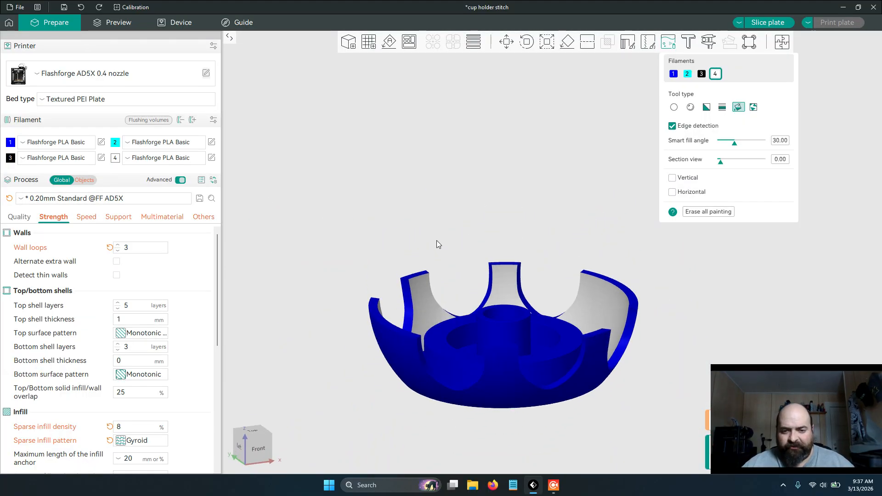
scroll(556, 285, "up", 5)
left_click_drag(550, 292, 567, 250)
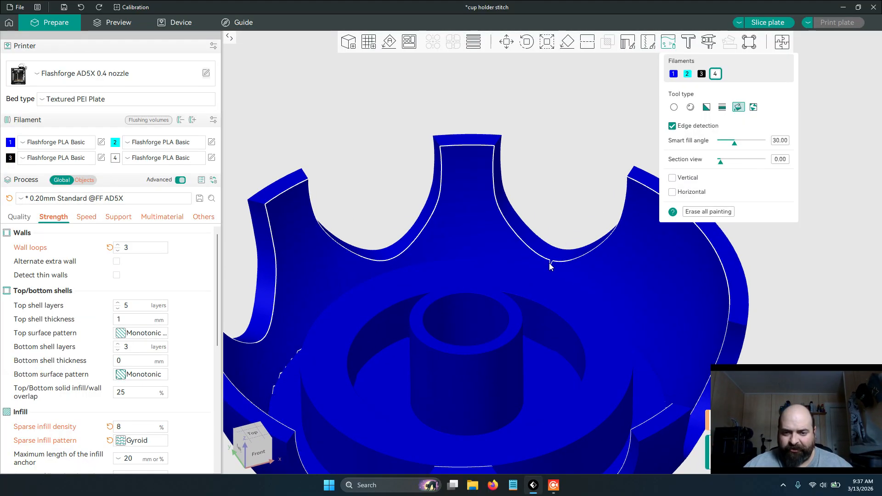
Try smart fill angles of 28.00, 38.00 and 48.00, preview the inner wall's fill boundary, and set the angle to 43.00
scroll(734, 147, "down", 2)
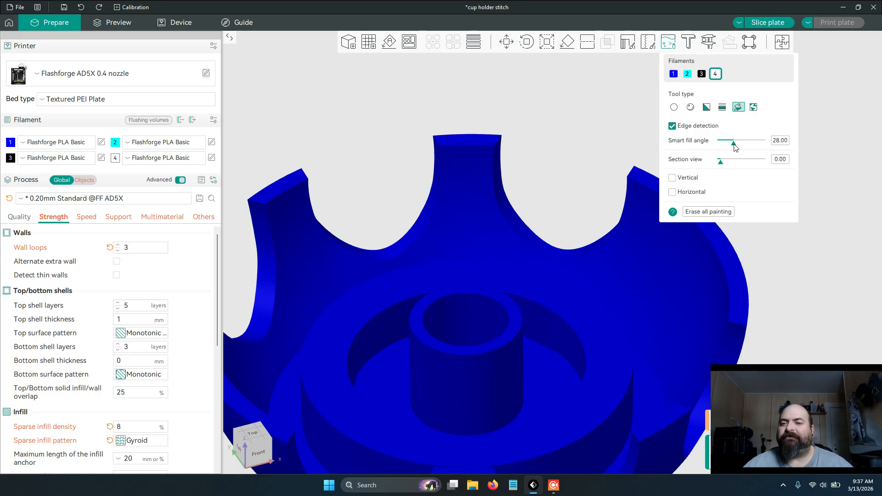
scroll(735, 147, "up", 1)
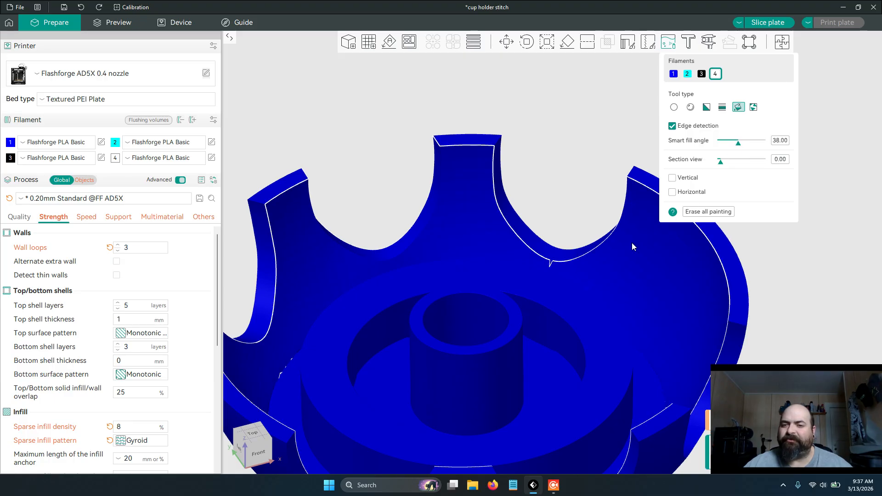
left_click_drag(738, 143, 743, 143)
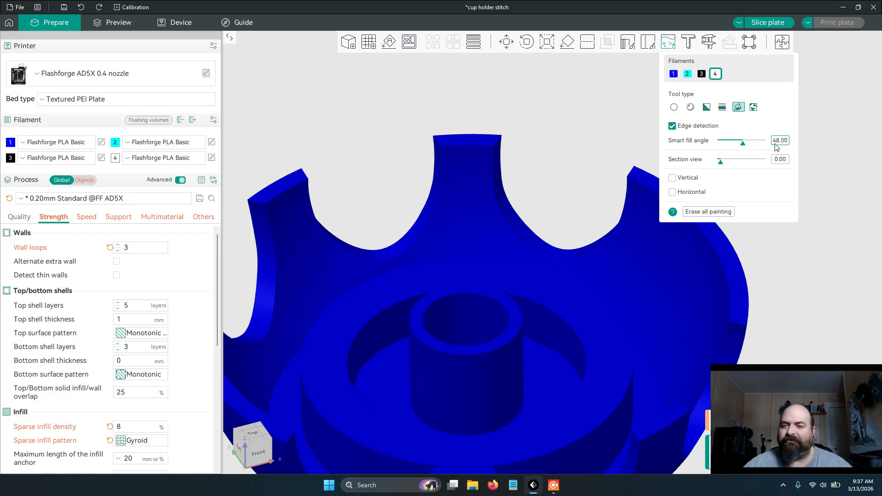
left_click_drag(743, 147, 740, 146)
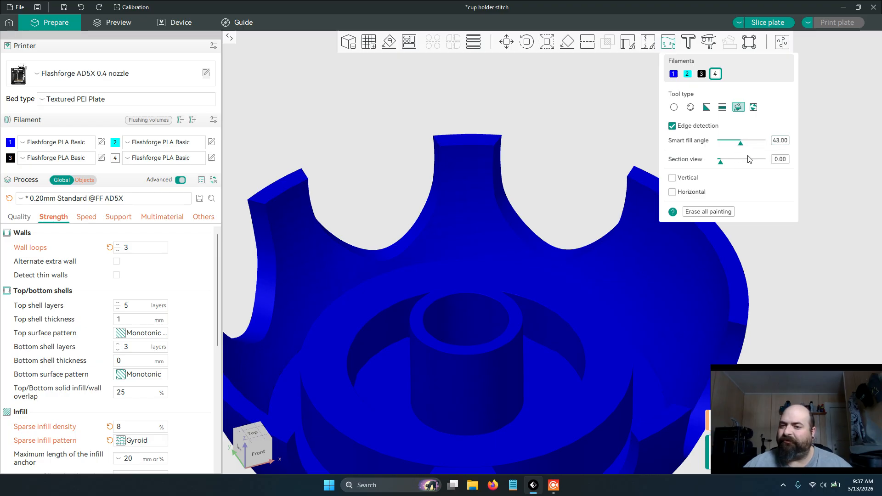
Set the smart fill angle to 44.00, fill the bowl's inner wall with filament 4, inspect the coverage, and undo the fill
left_click_drag(743, 147, 743, 146)
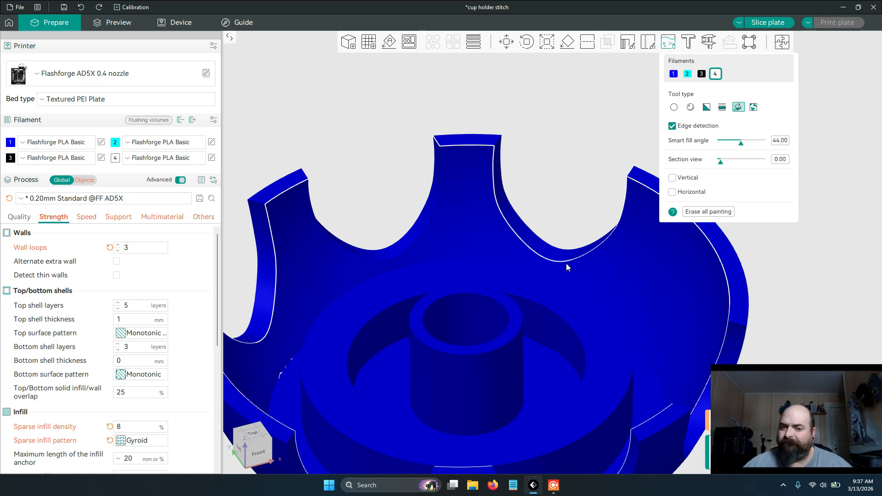
left_click(543, 269)
left_click_drag(587, 177, 578, 190)
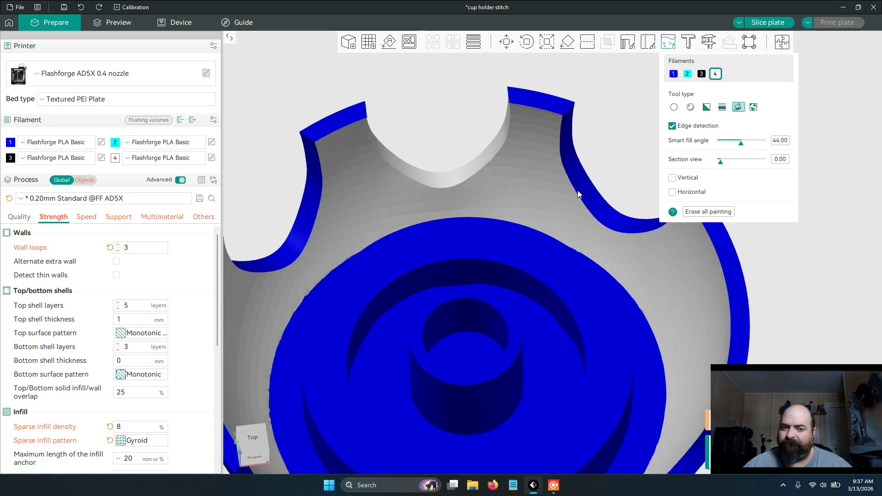
mouse_move(654, 157)
left_mouse_down()
mouse_move(608, 156)
mouse_move(576, 180)
mouse_move(525, 127)
mouse_move(531, 109)
mouse_move(535, 140)
mouse_move(614, 142)
mouse_move(625, 132)
left_mouse_up()
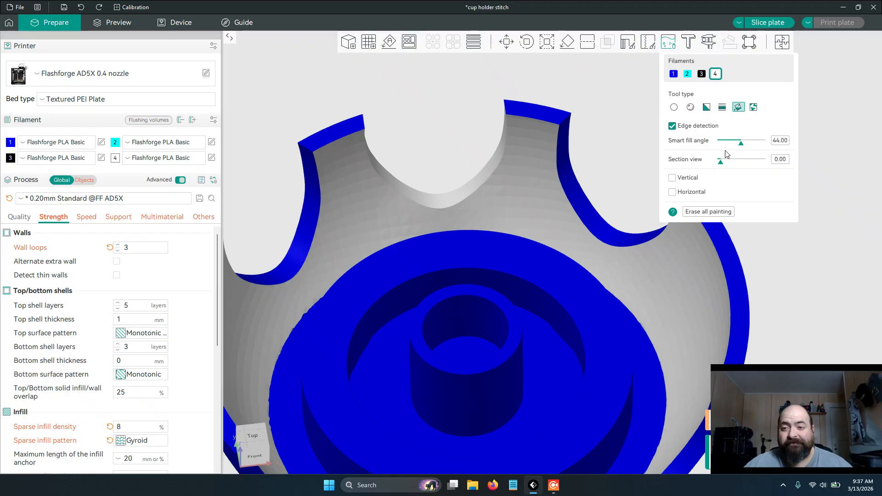
left_click(577, 199)
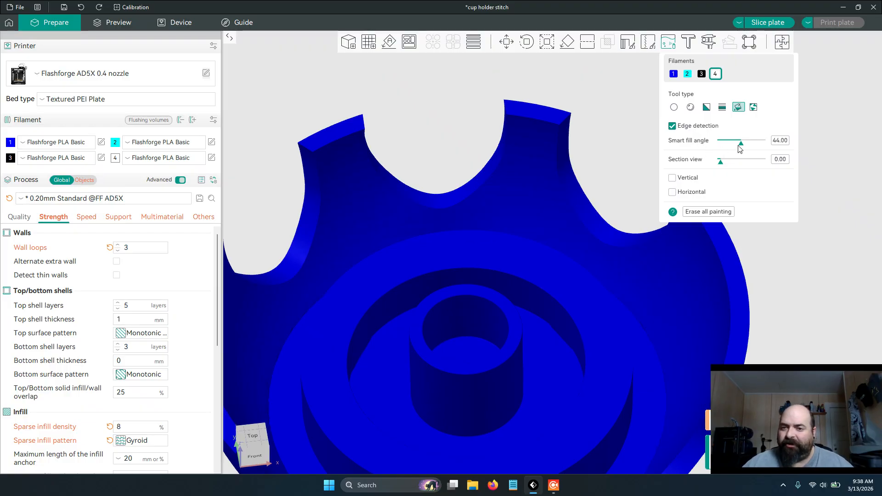
Disable edge detection, smart-fill the entire bowl with filament 4, inspect the coverage, and undo the fill
left_click_drag(740, 146, 736, 147)
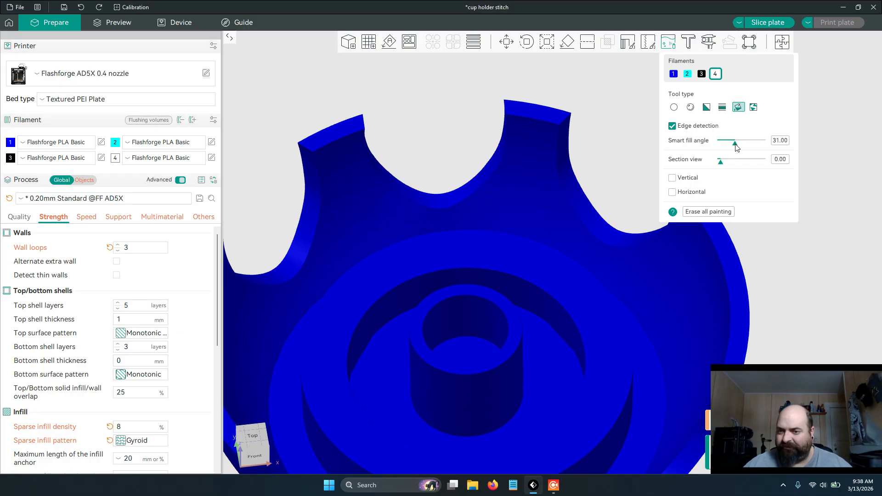
left_click(672, 125)
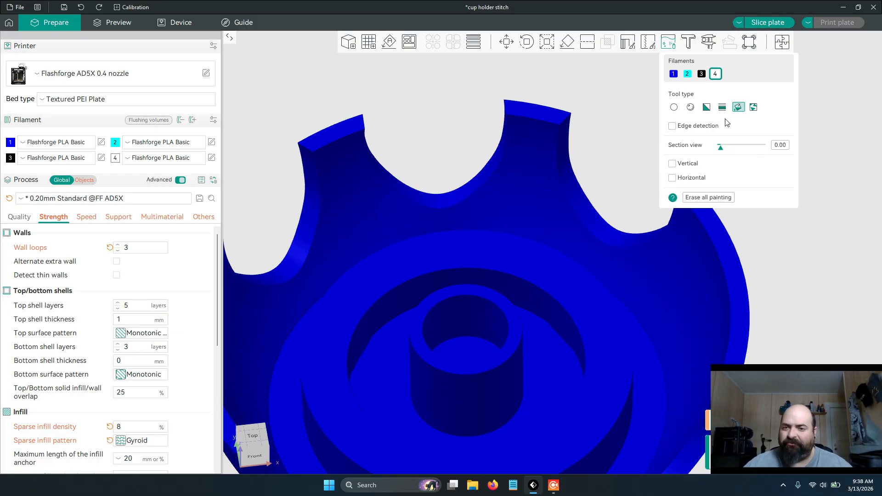
mouse_move(588, 160)
left_mouse_down()
mouse_move(620, 97)
mouse_move(567, 140)
left_mouse_up()
left_click(545, 158)
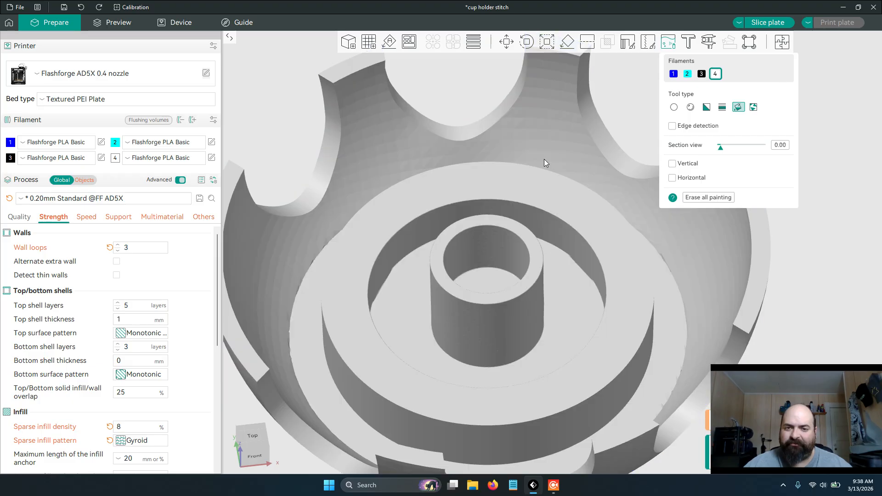
left_click_drag(608, 121, 586, 100)
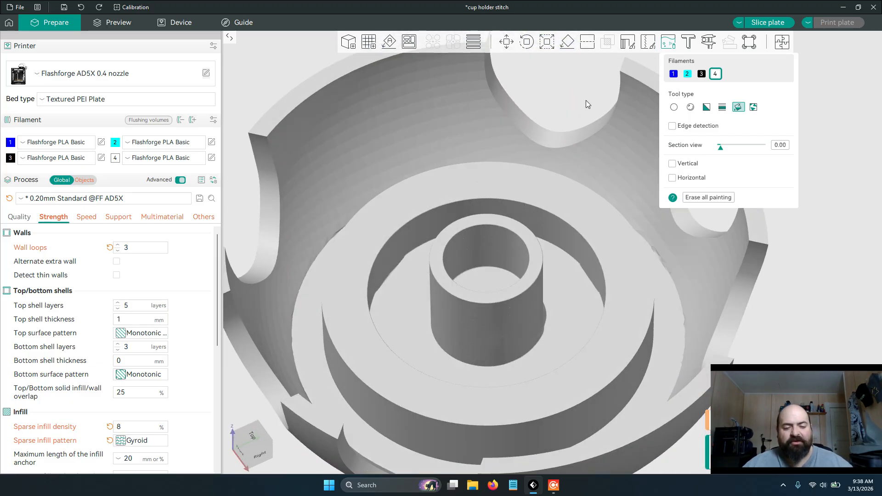
left_click(586, 100)
Enable edge detection with a smart fill angle of 30.00 and leave color painting
left_click(671, 127)
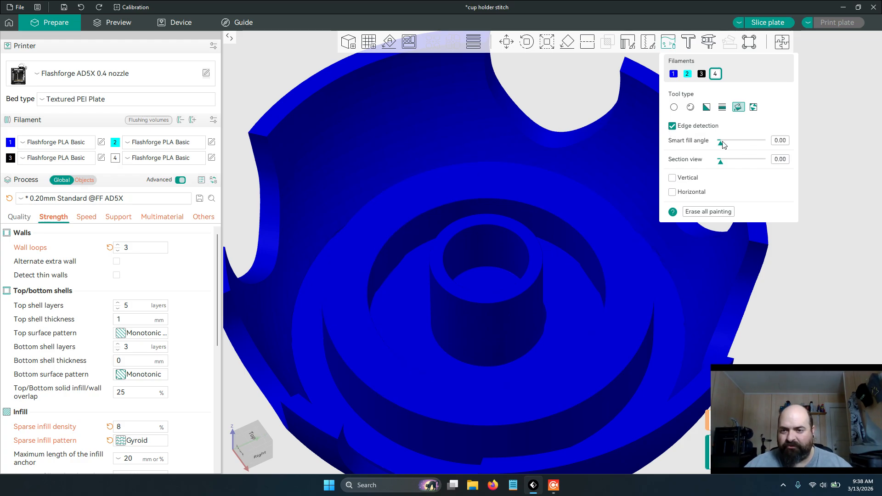
left_click_drag(720, 144, 737, 147)
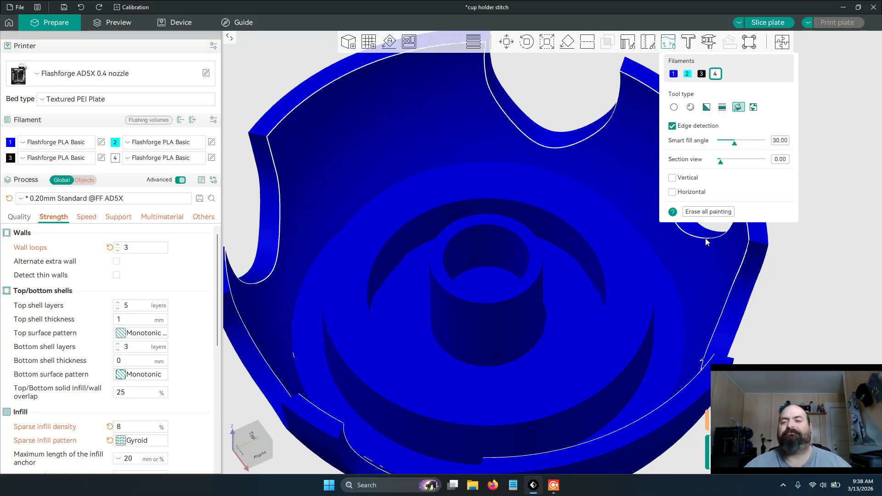
left_click(669, 45)
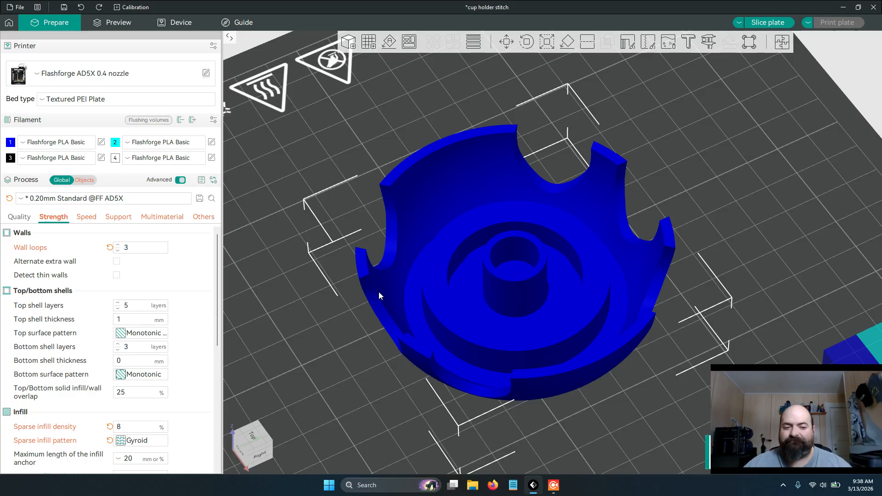
Orient the view to the top-front and make plate 02 with the Stitch figure the active plate
left_click(238, 444)
right_click(503, 343)
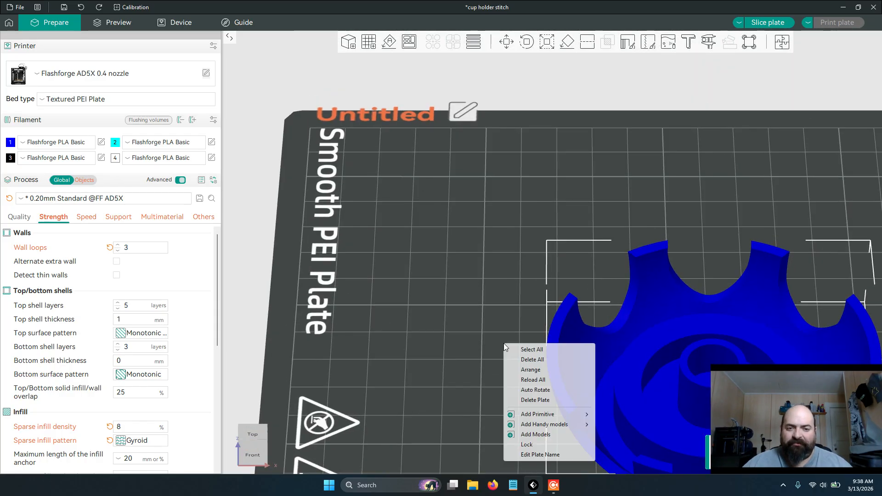
left_click(462, 295)
scroll(462, 293, "down", 7)
right_click_drag(462, 294, 248, 272)
right_click_drag(652, 337, 440, 288)
right_click_drag(625, 347, 470, 329)
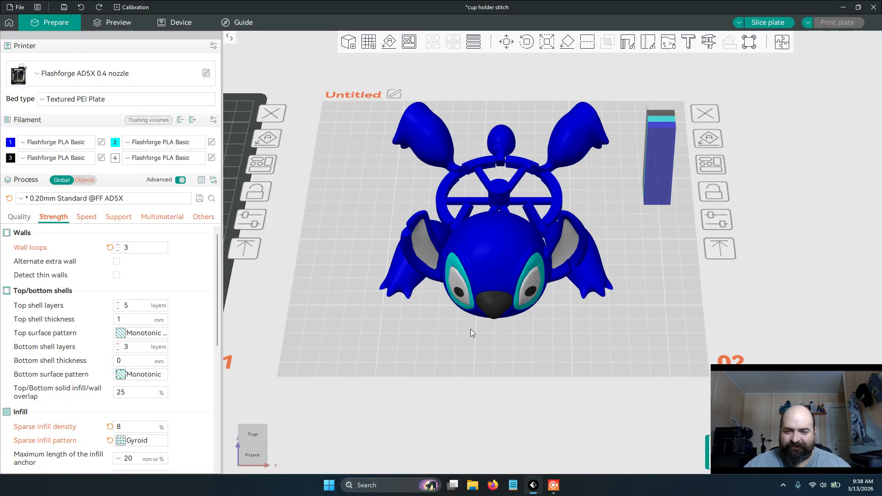
left_click(465, 342)
scroll(464, 343, "up", 2)
scroll(457, 352, "up", 3)
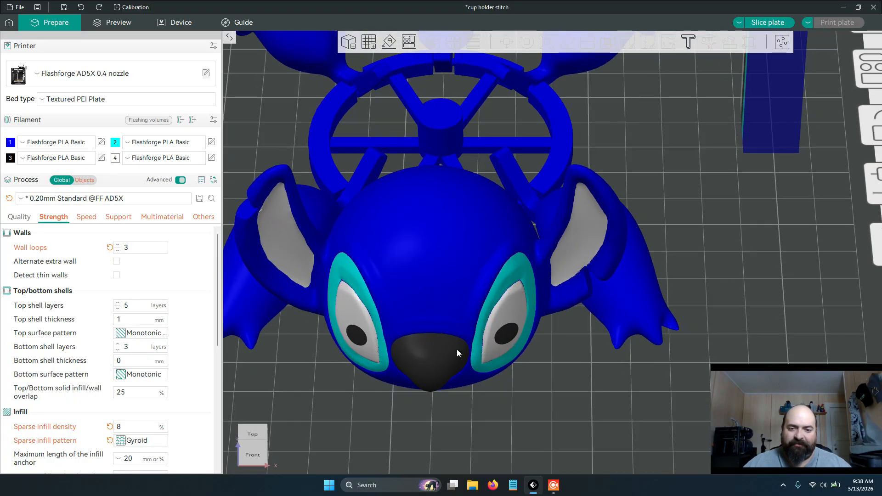
Open the Stitch figure in color painting and cut through its head with a section view of 0.27
left_click(484, 281)
key("z")
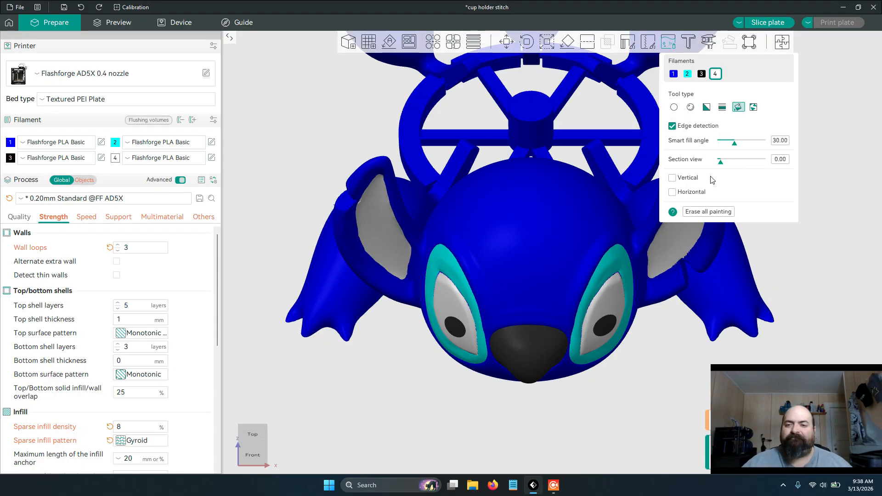
left_click_drag(676, 362, 674, 357)
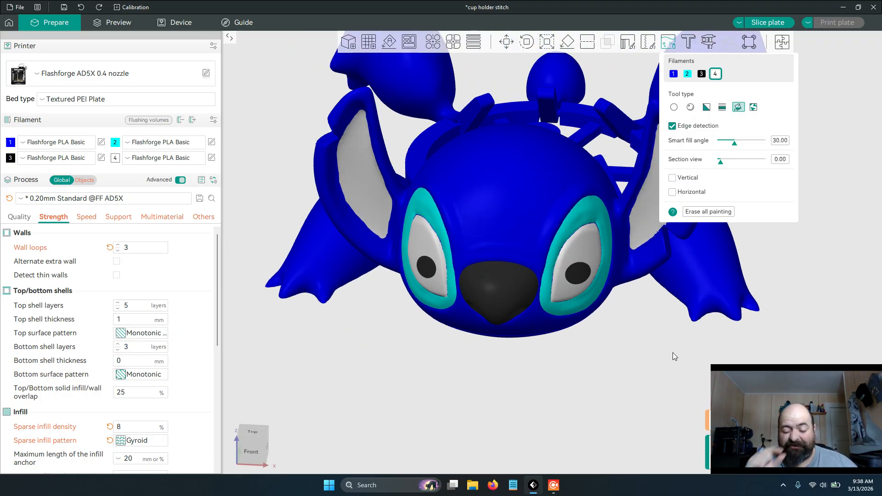
scroll(672, 352, "up", 3)
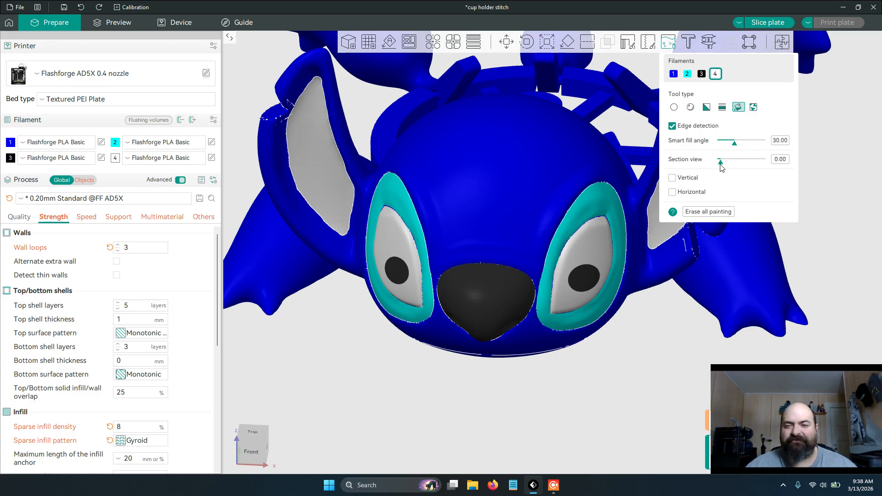
left_click_drag(719, 164, 733, 166)
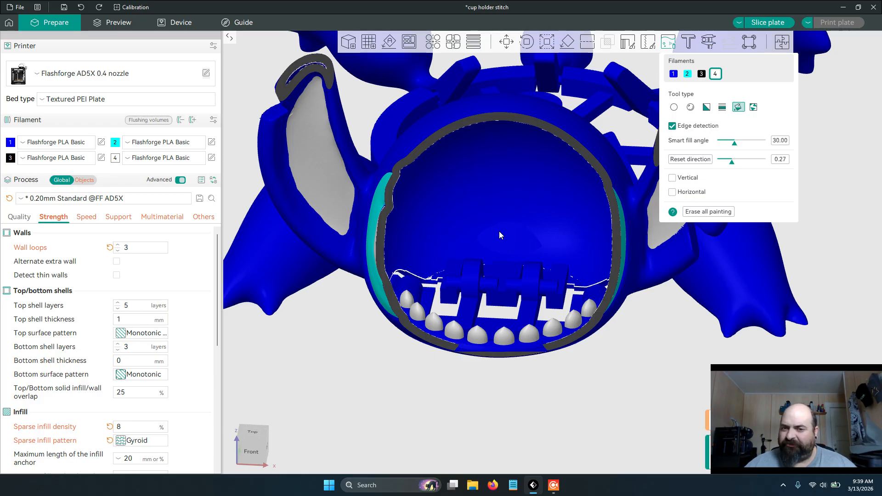
Examine the teeth and hollow interior of the sectioned head from the side and from the top-front
left_click_drag(631, 373, 671, 370)
scroll(670, 370, "down", 3)
scroll(676, 344, "down", 1)
right_click_drag(645, 257, 596, 270)
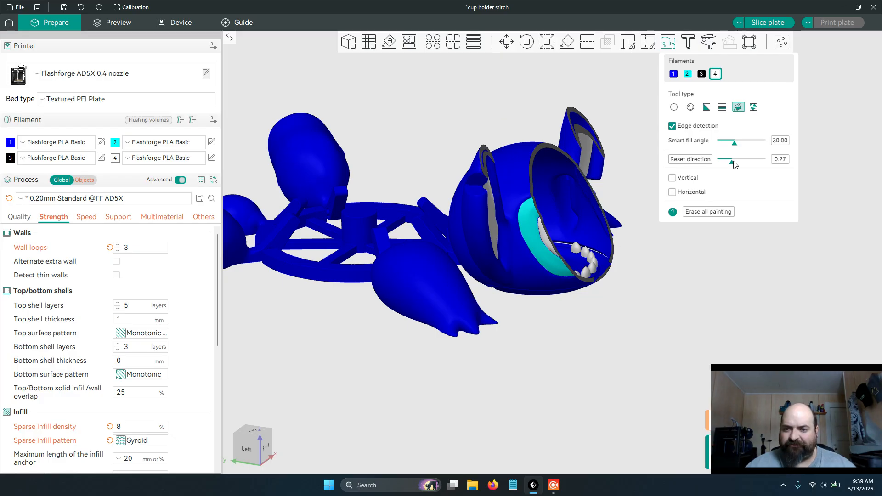
mouse_move(734, 165)
left_mouse_down()
mouse_move(720, 165)
mouse_move(733, 168)
left_mouse_up()
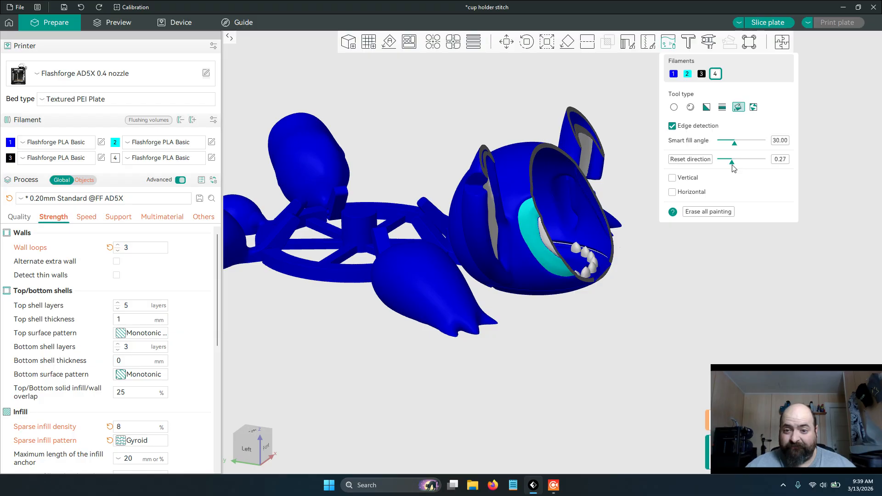
left_click_drag(676, 295, 452, 413)
scroll(453, 410, "up", 1)
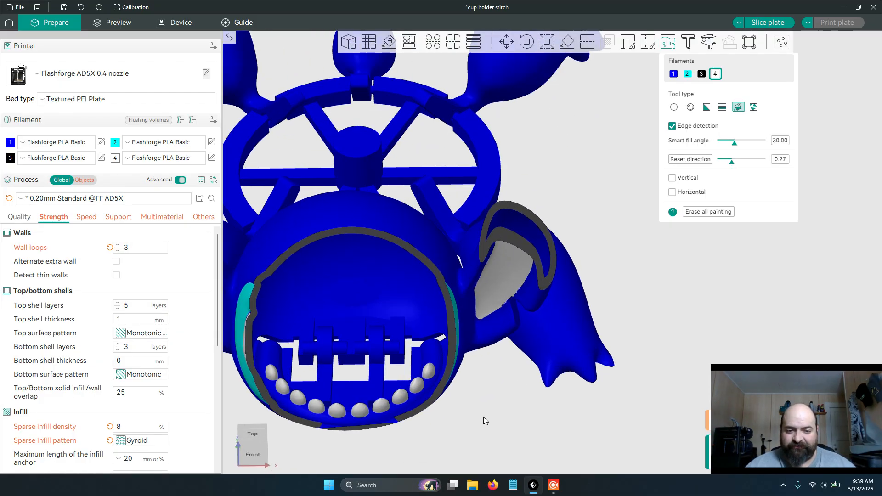
right_click_drag(483, 417, 649, 310)
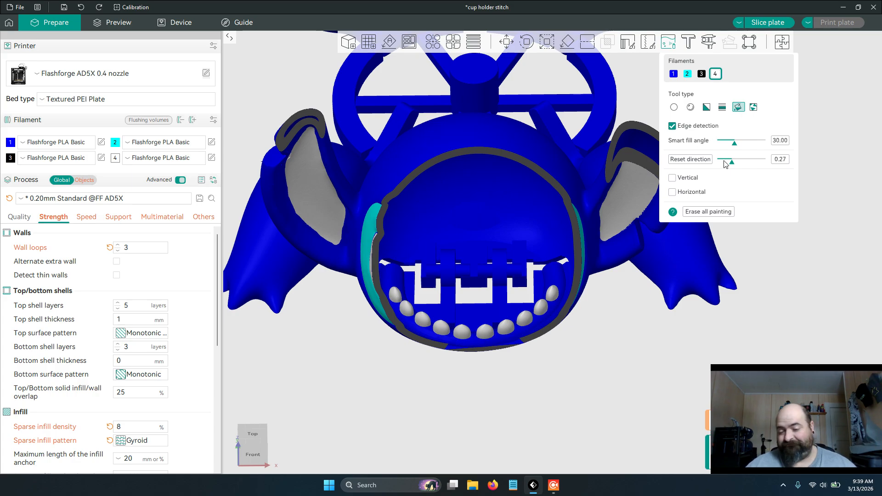
Leave color painting and minimize the slicer window
key("n")
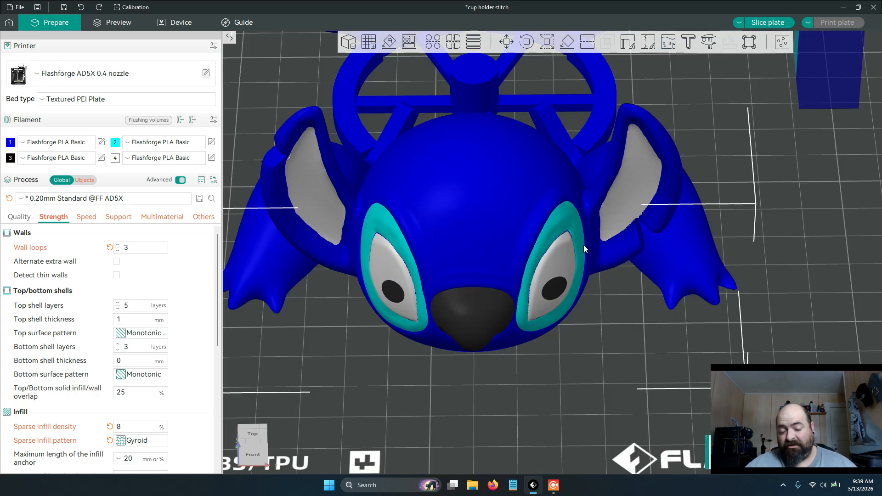
scroll(583, 245, "down", 5)
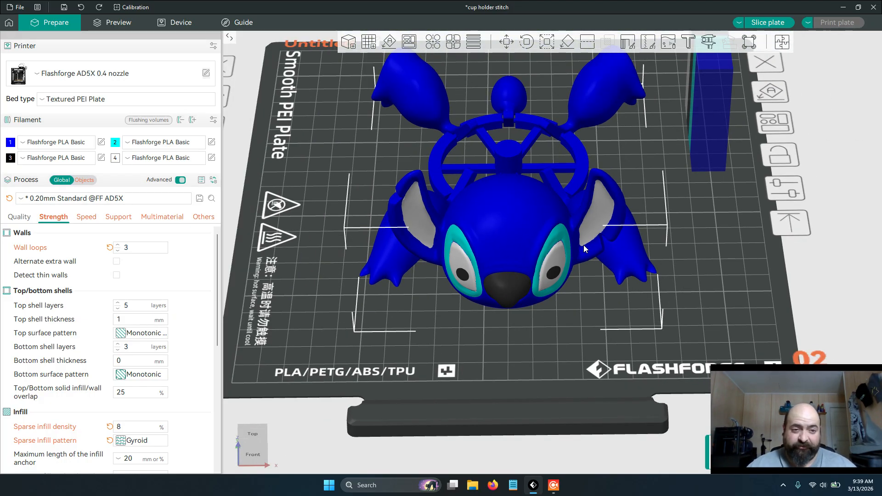
scroll(347, 146, "down", 4)
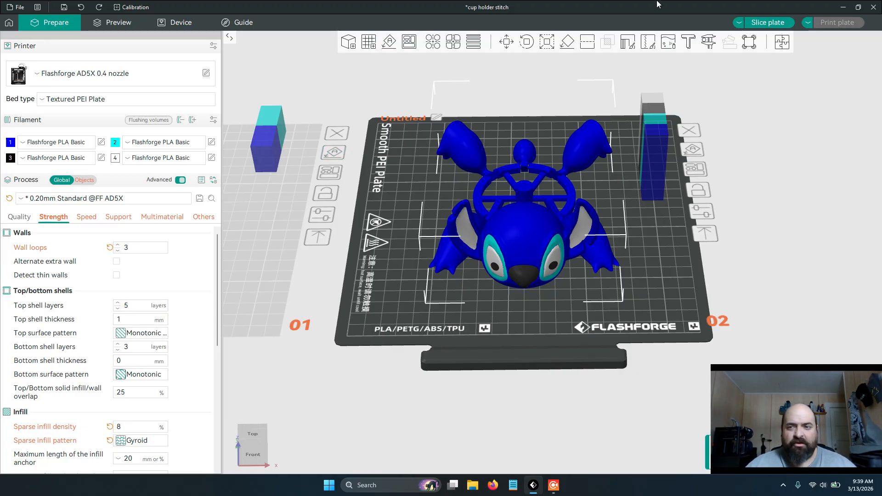
left_click(843, 7)
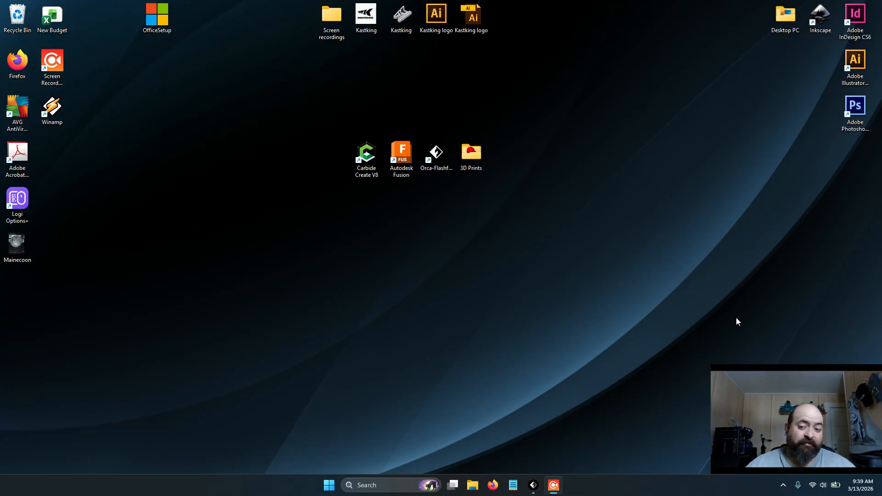
left_click(555, 487)
left_click(554, 485)
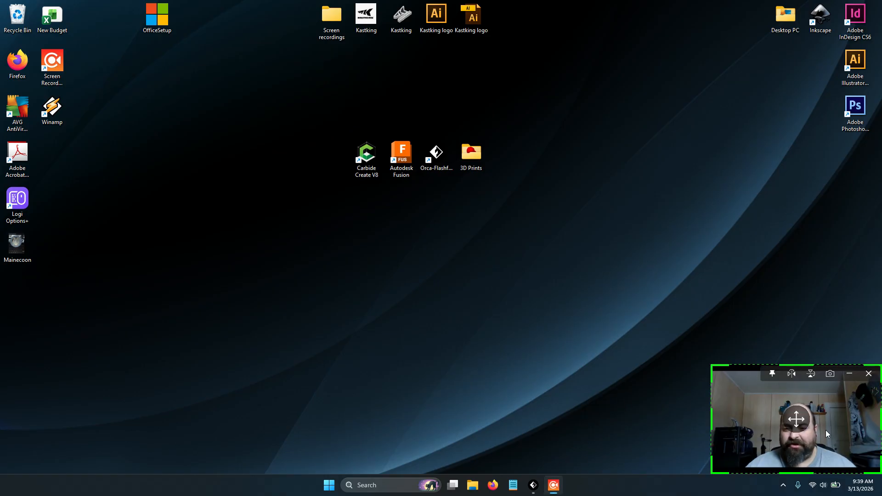